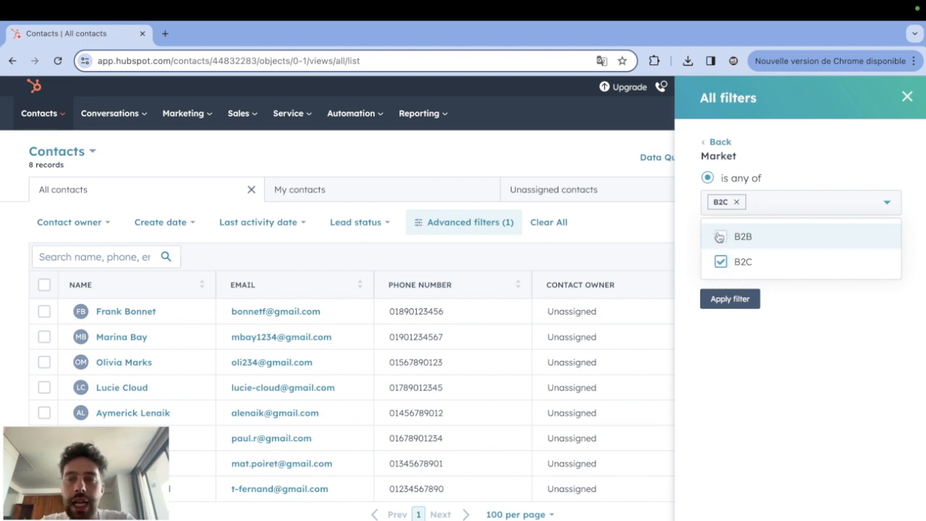
Switch the Market filter of the contacts view to B2B only.
{"action": "left_click", "coordinate": [721, 261]}
{"action": "left_click", "coordinate": [721, 239]}
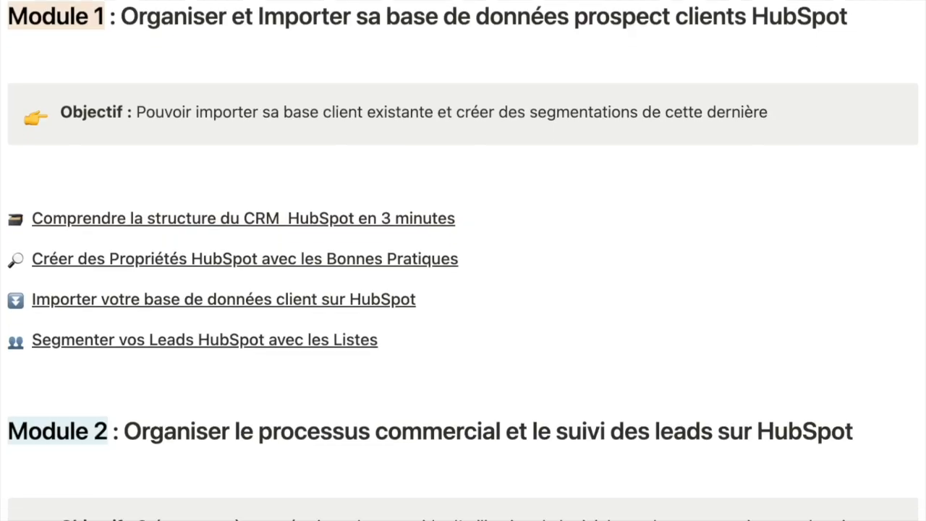
{"action": "scroll", "coordinate": [463, 260], "scroll_direction": "down", "scroll_amount": 10}
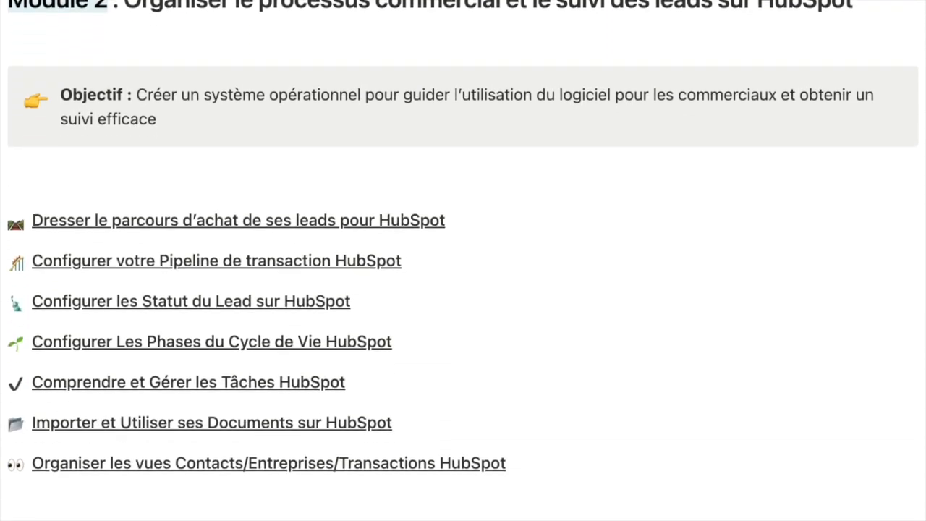
{"action": "scroll", "coordinate": [463, 261], "scroll_direction": "down", "scroll_amount": 8}
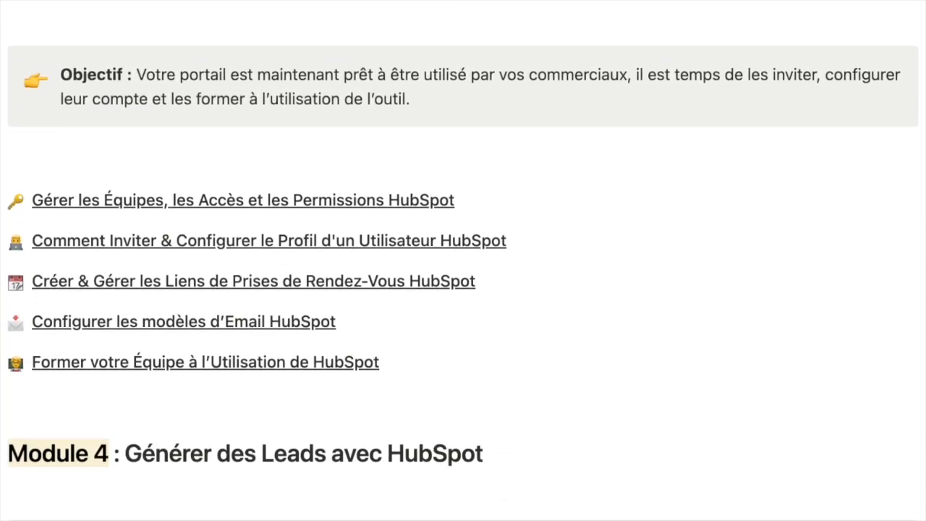
{"action": "scroll", "coordinate": [463, 260], "scroll_direction": "down", "scroll_amount": 10}
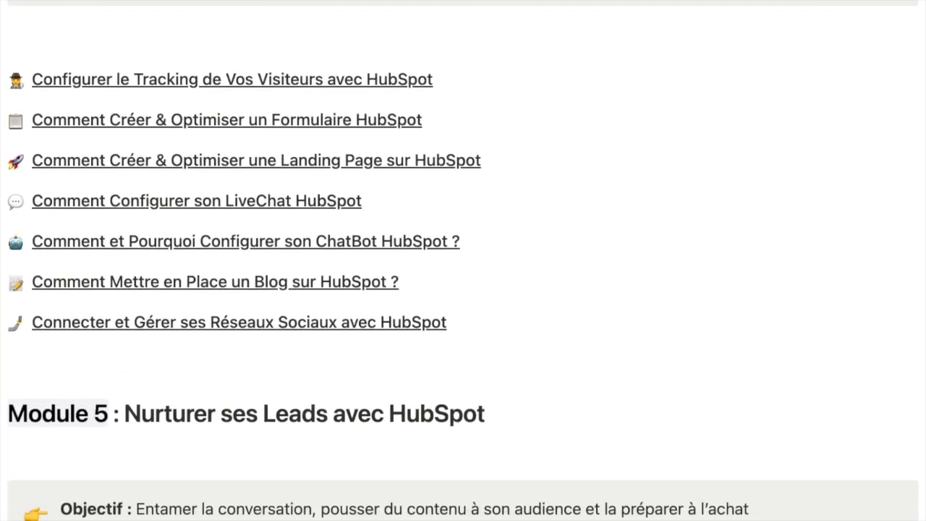
{"action": "scroll", "coordinate": [463, 261], "scroll_direction": "down", "scroll_amount": 10}
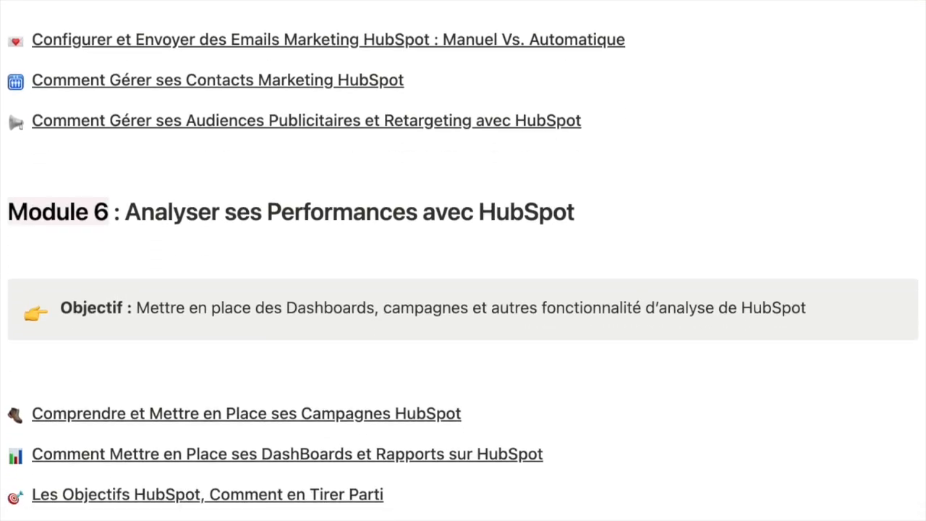
{"action": "scroll", "coordinate": [464, 260], "scroll_direction": "down", "scroll_amount": 8}
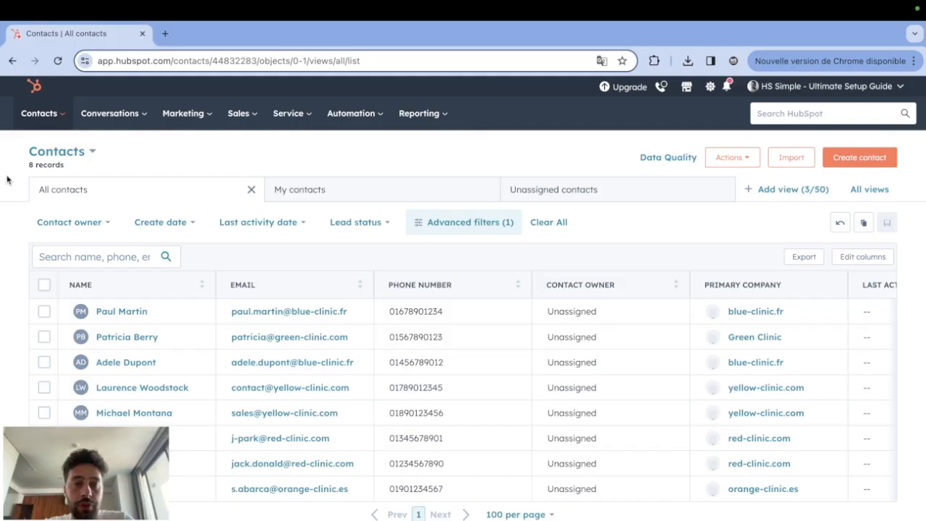
Open the contact lists area and start creating a new contact-based list.
{"action": "left_click", "coordinate": [37, 114]}
{"action": "left_click", "coordinate": [57, 303]}
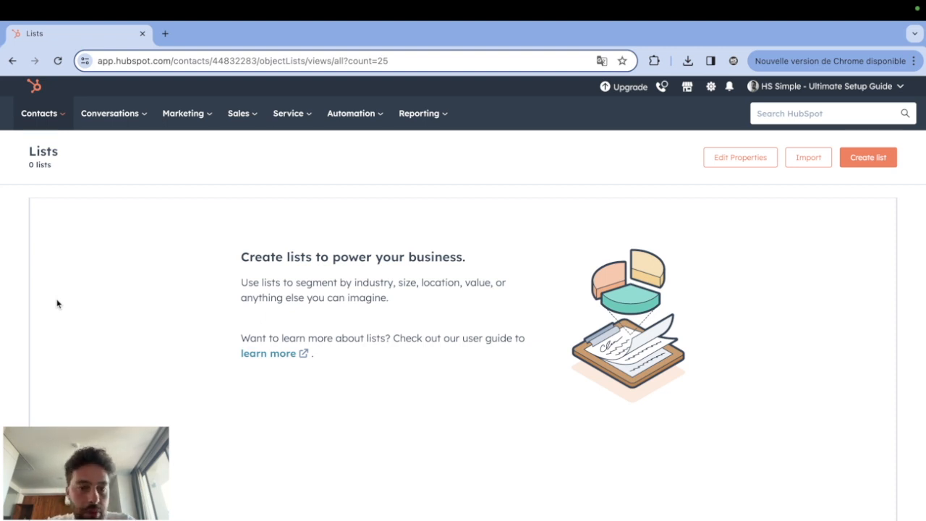
{"action": "left_click", "coordinate": [869, 158]}
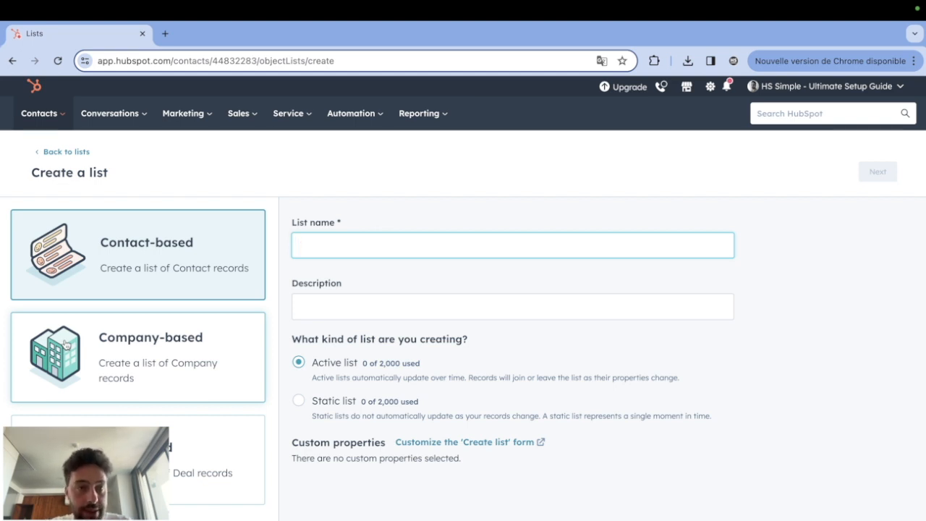
{"action": "left_click", "coordinate": [103, 267]}
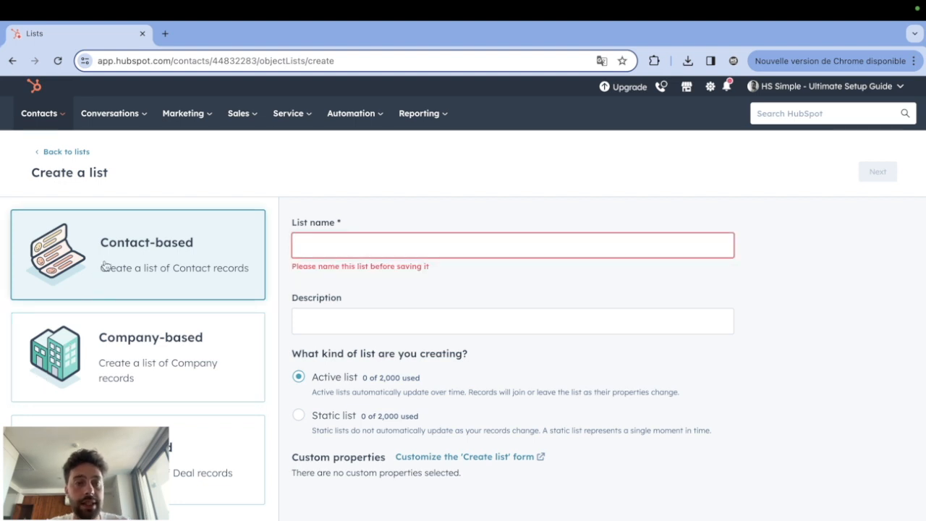
Name the new list "B2C - FR - IMC>30".
{"action": "left_click", "coordinate": [351, 242]}
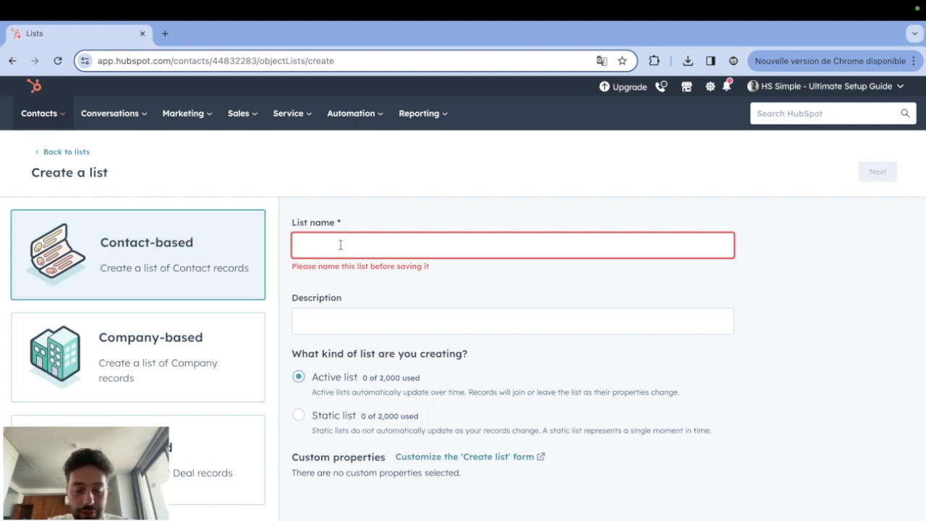
{"action": "type", "text": "B2C - "}
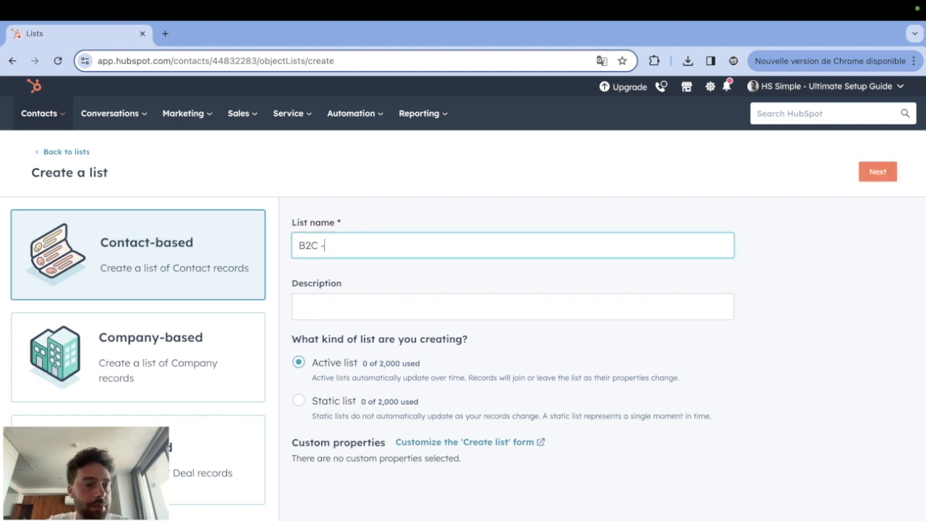
{"action": "type", "text": "FR -"}
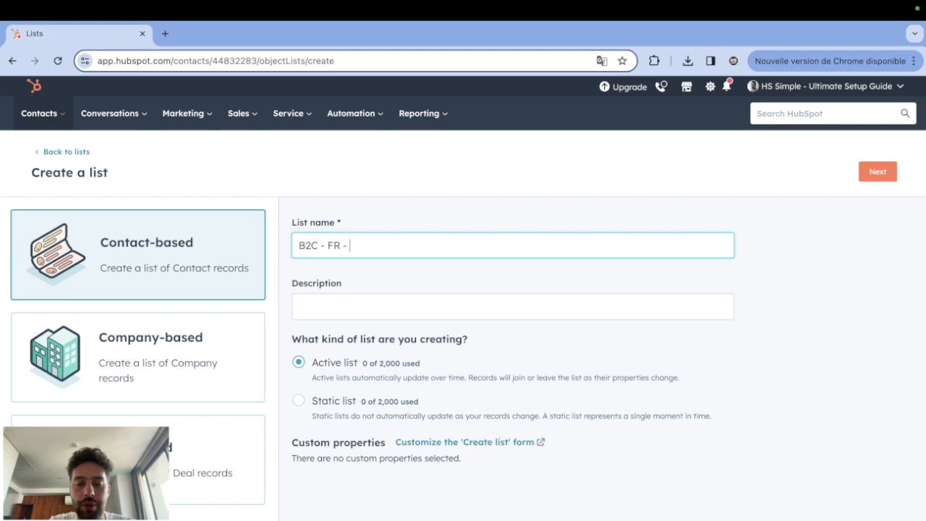
{"action": "type", "text": " IMC>"}
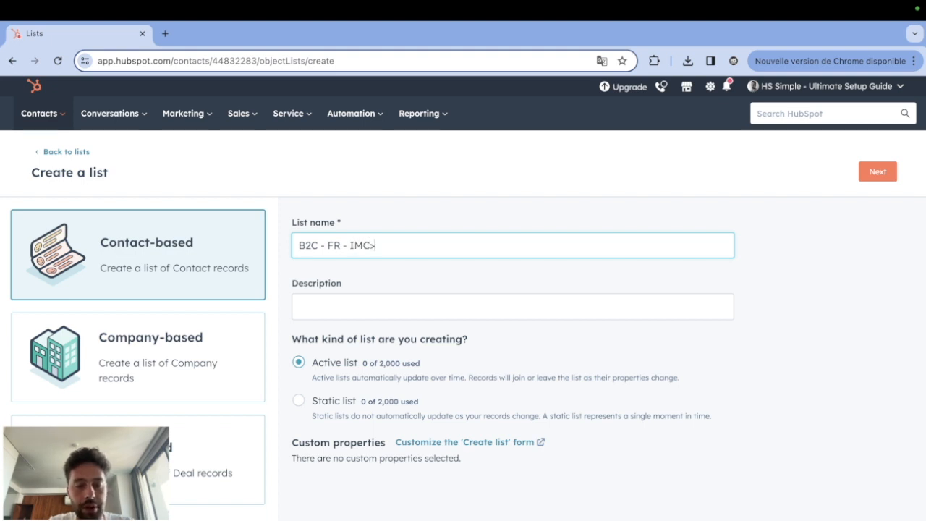
{"action": "type", "text": "30"}
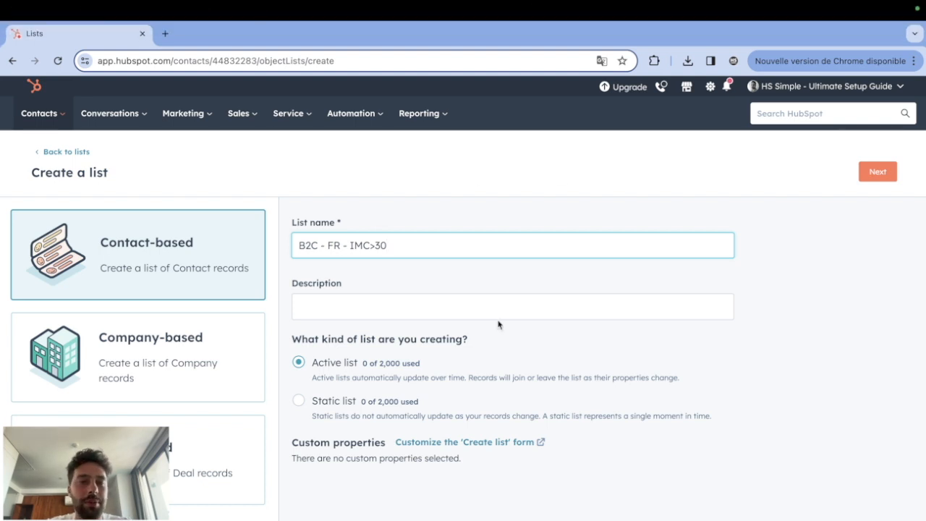
{"action": "left_click_drag", "start_coordinate": [300, 247], "coordinate": [344, 247]}
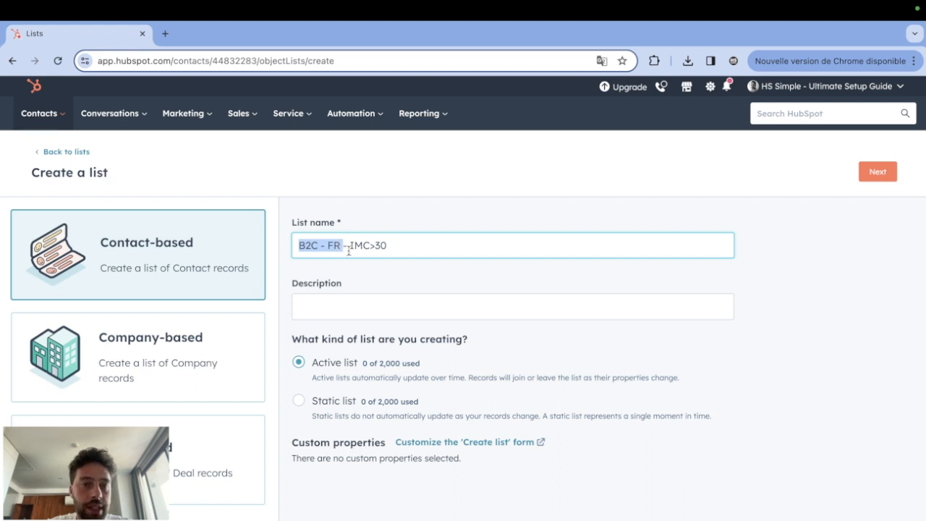
{"action": "left_click_drag", "start_coordinate": [350, 247], "coordinate": [392, 250]}
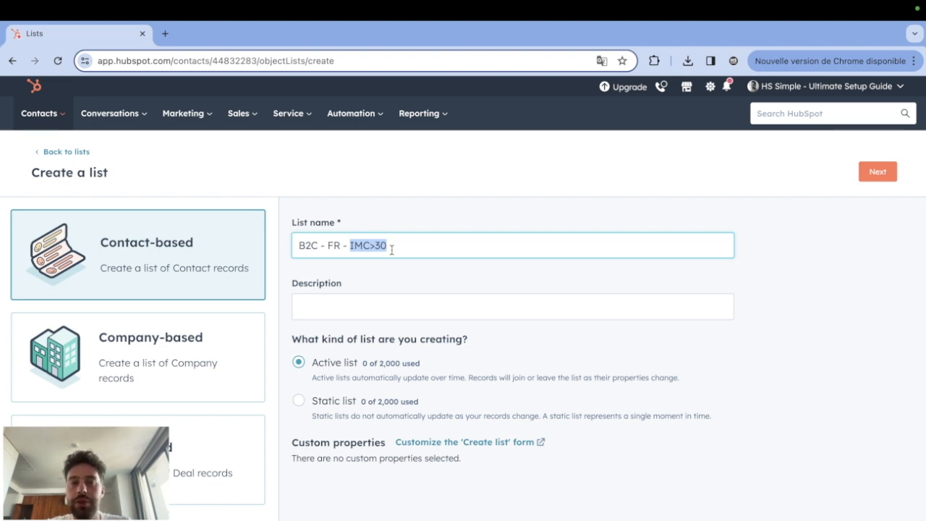
Replace the list name with "B2B - UK - AR>100k".
{"action": "triple_click", "coordinate": [334, 249]}
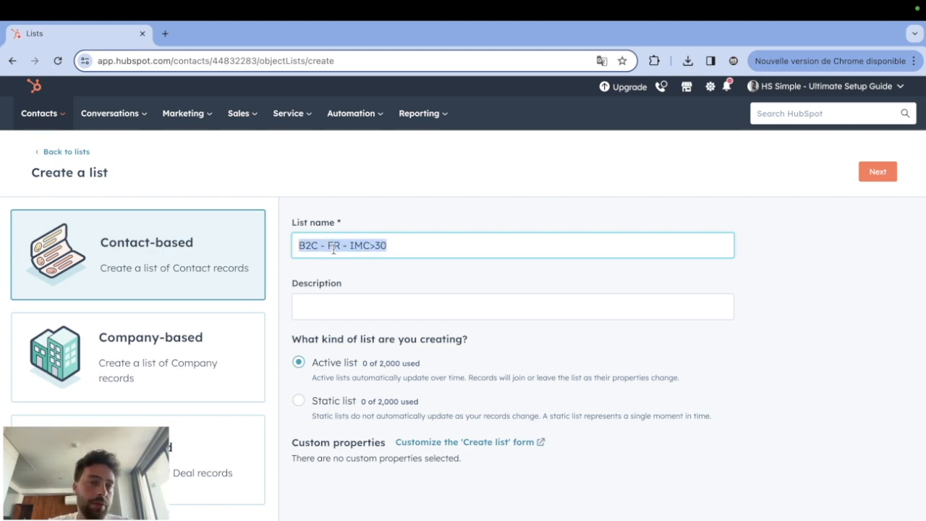
{"action": "type", "text": "B2B - "}
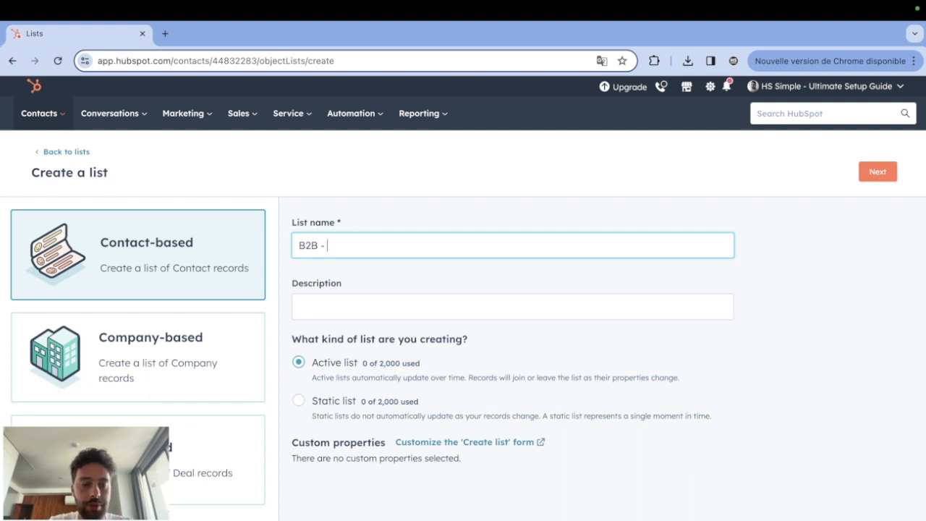
{"action": "type", "text": "UK - A"}
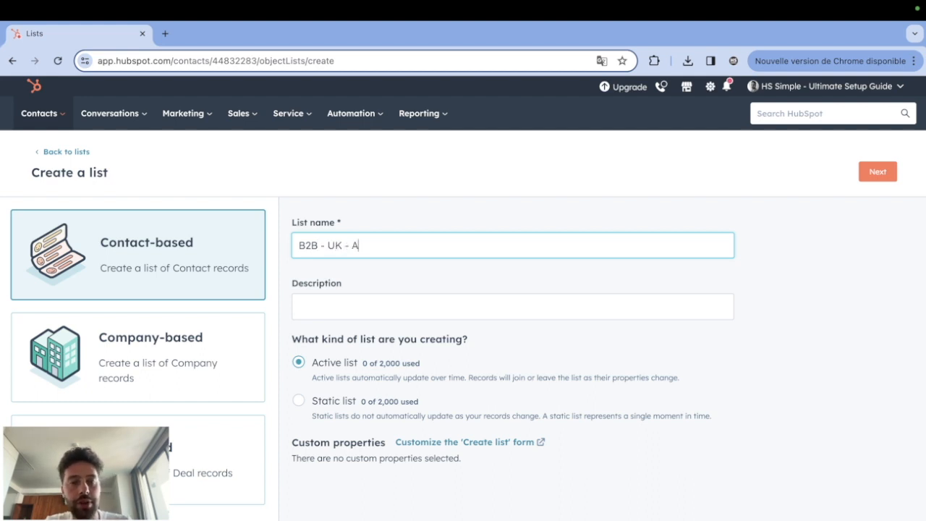
{"action": "type", "text": "R>100k"}
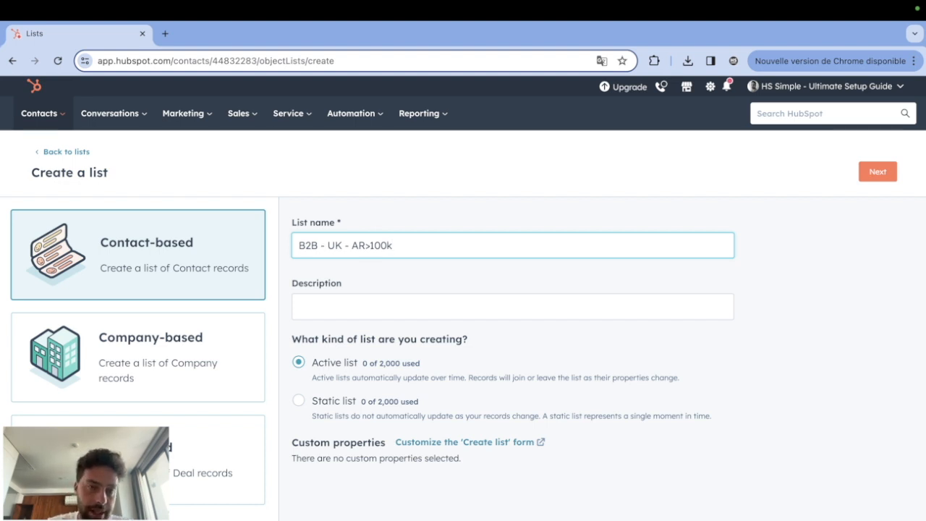
{"action": "left_click", "coordinate": [381, 299]}
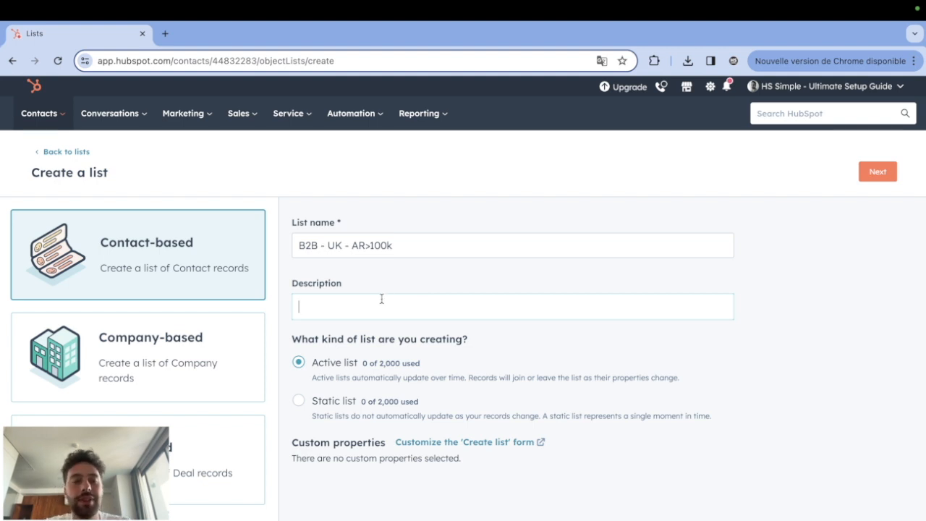
{"action": "left_click_drag", "start_coordinate": [296, 245], "coordinate": [448, 251]}
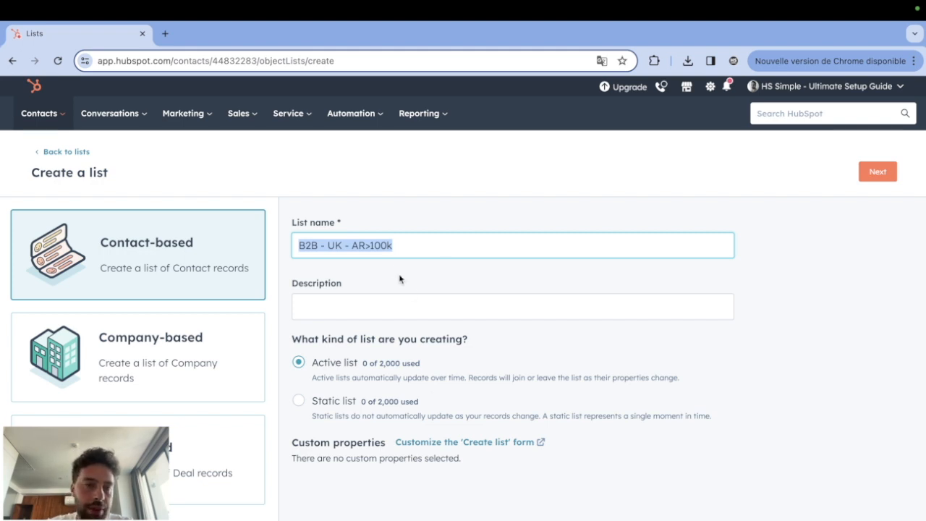
{"action": "left_click", "coordinate": [362, 307]}
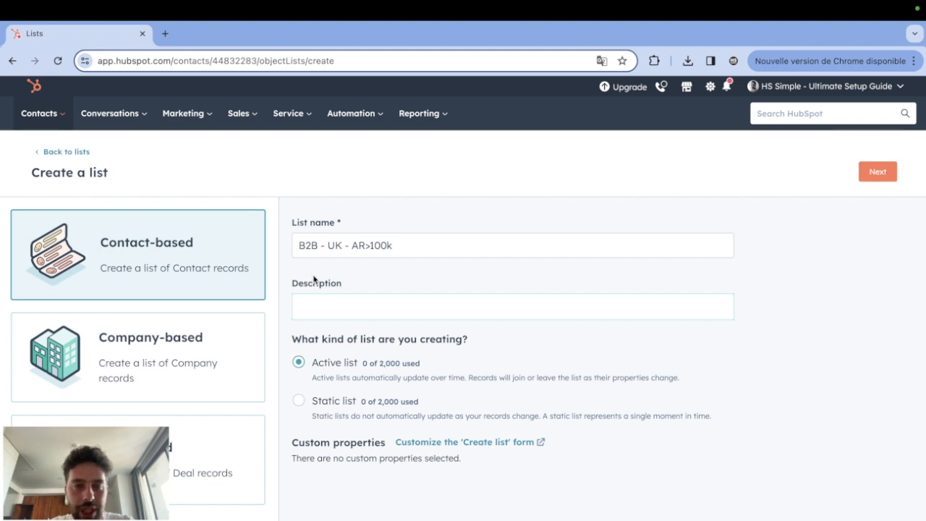
{"action": "left_click_drag", "start_coordinate": [299, 245], "coordinate": [316, 244]}
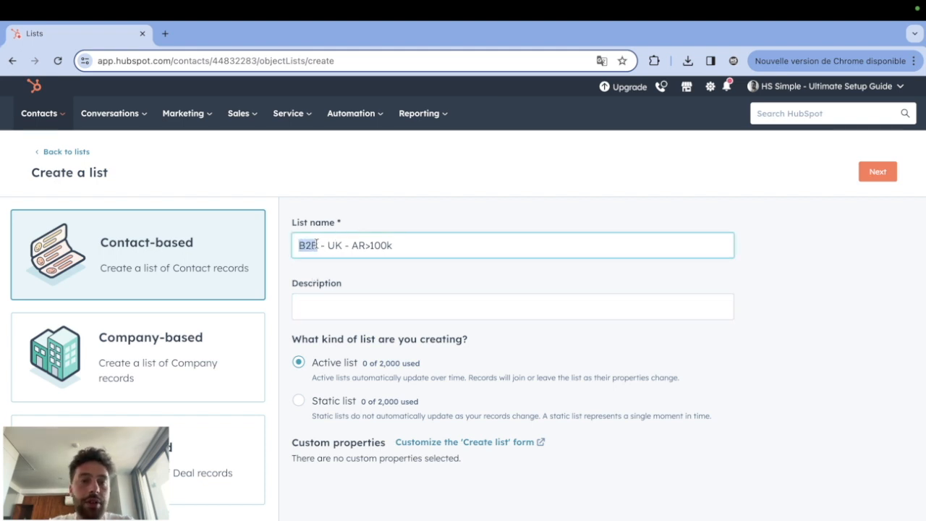
{"action": "left_click", "coordinate": [326, 246]}
{"action": "left_click_drag", "start_coordinate": [326, 245], "coordinate": [421, 240]}
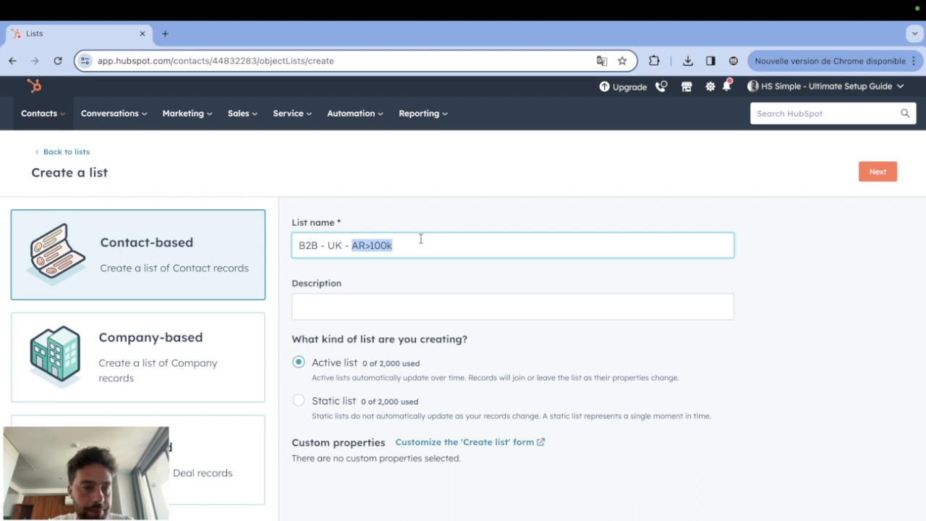
{"action": "left_click", "coordinate": [394, 352]}
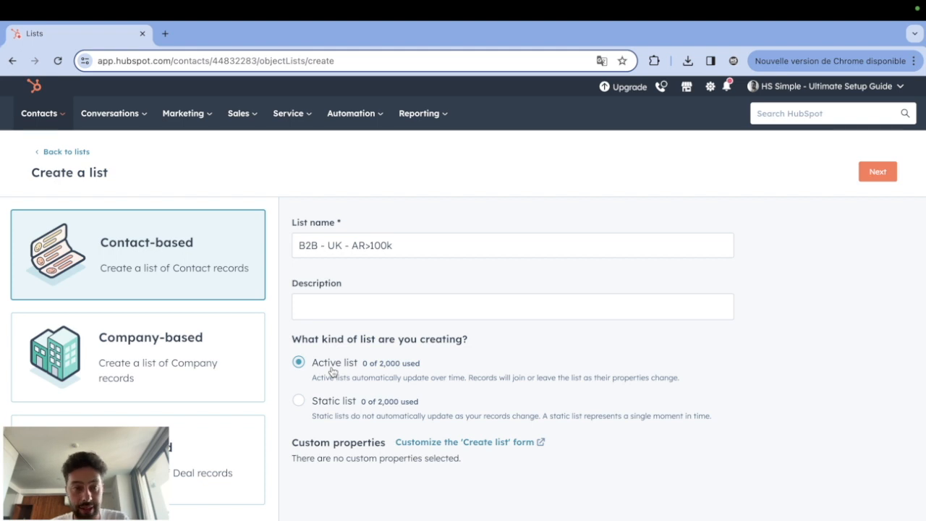
Toggle the list kind between Static list and Active list, ending on Active list.
{"action": "left_click", "coordinate": [298, 402]}
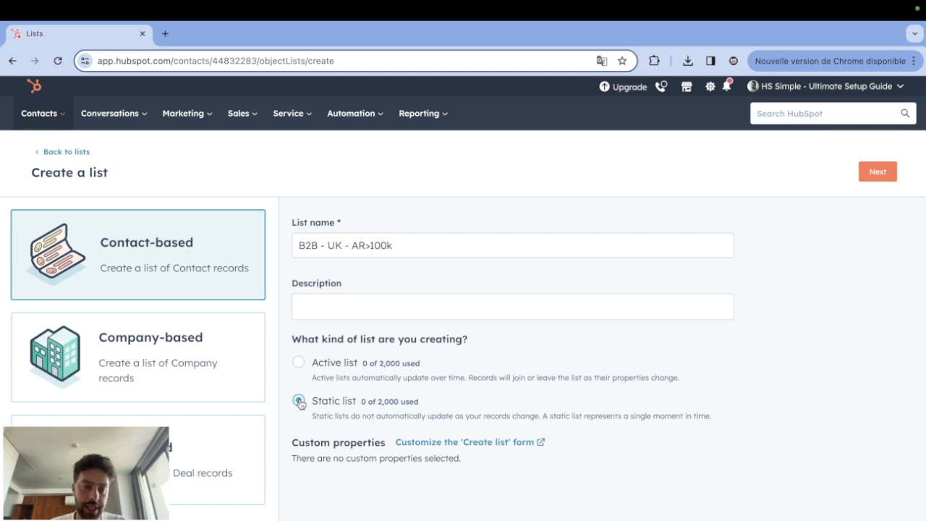
{"action": "left_click", "coordinate": [299, 362]}
{"action": "left_click", "coordinate": [299, 401]}
{"action": "left_click", "coordinate": [343, 366]}
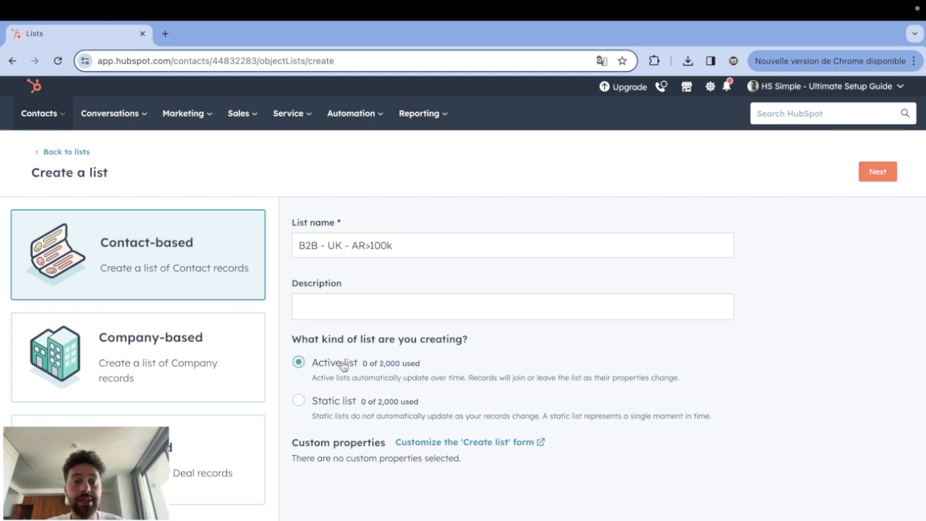
{"action": "left_click", "coordinate": [344, 408]}
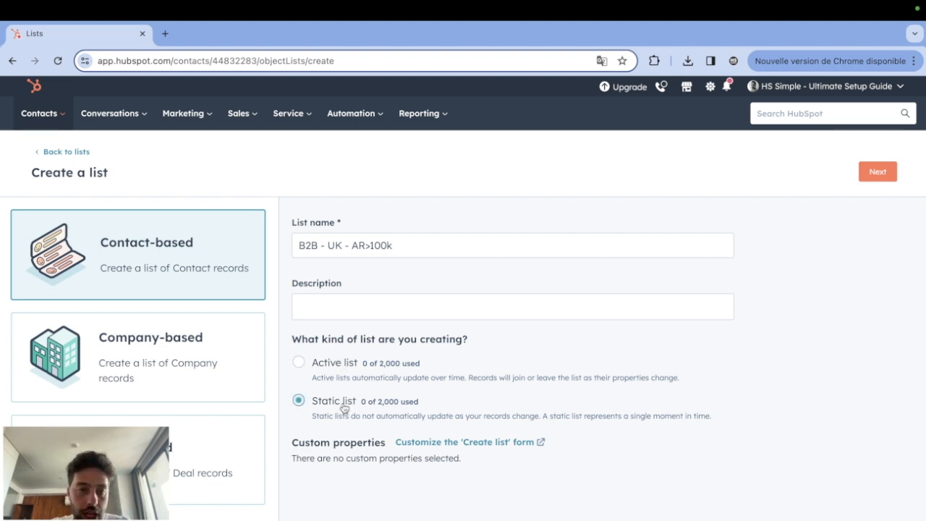
{"action": "left_click", "coordinate": [337, 366]}
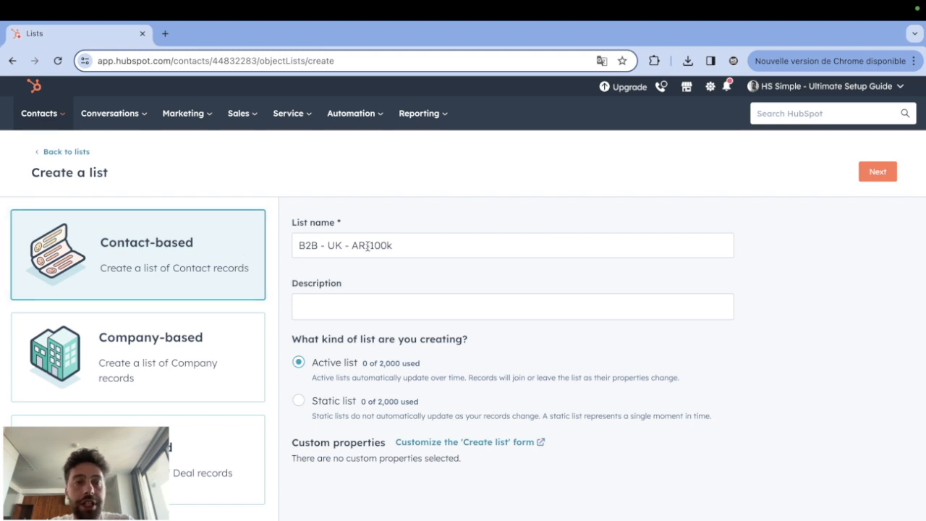
Continue to the list's filter setup and start a first filter based on the associated Company object.
{"action": "left_click", "coordinate": [886, 184]}
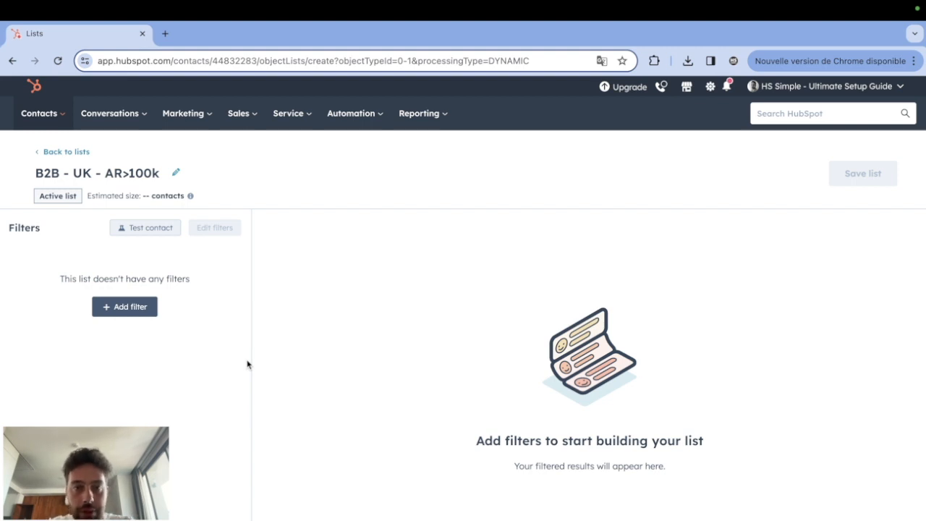
{"action": "left_click", "coordinate": [98, 310]}
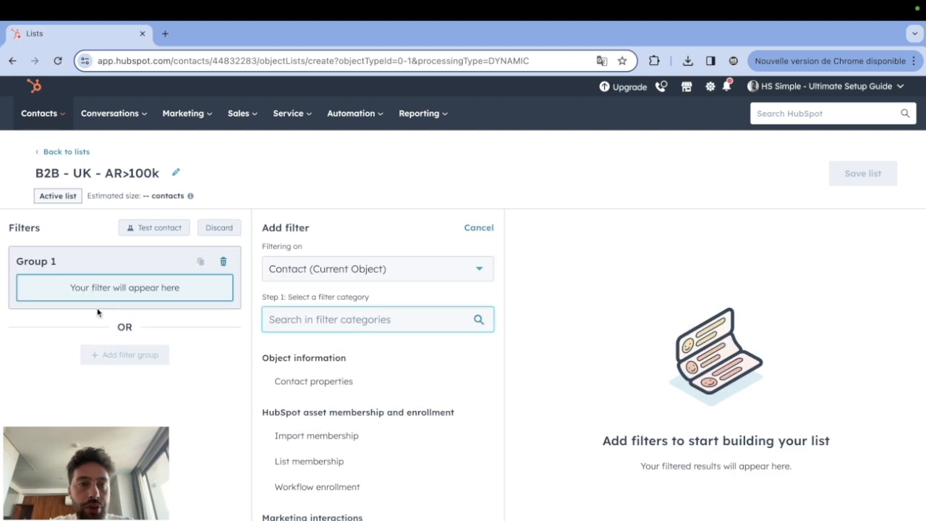
{"action": "scroll", "coordinate": [326, 501], "scroll_direction": "down", "scroll_amount": 1}
{"action": "scroll", "coordinate": [327, 500], "scroll_direction": "up", "scroll_amount": 1}
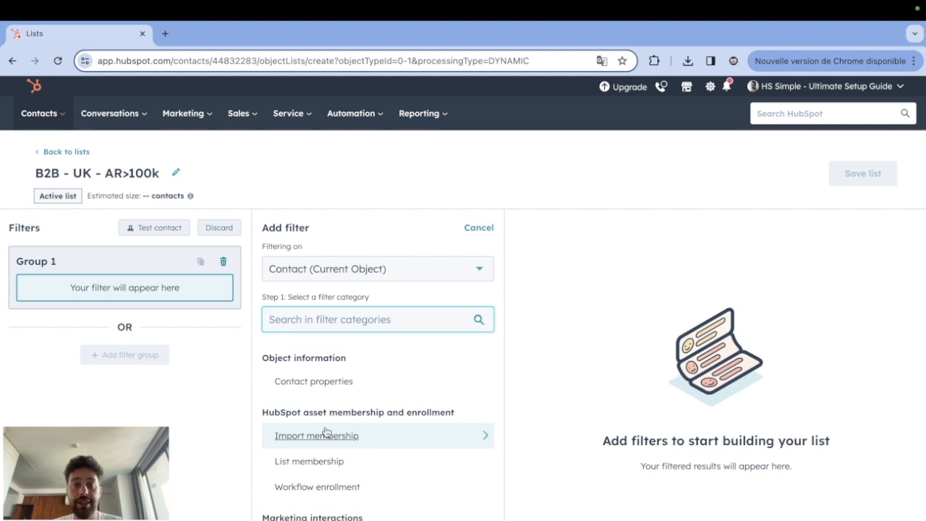
{"action": "left_click", "coordinate": [313, 267]}
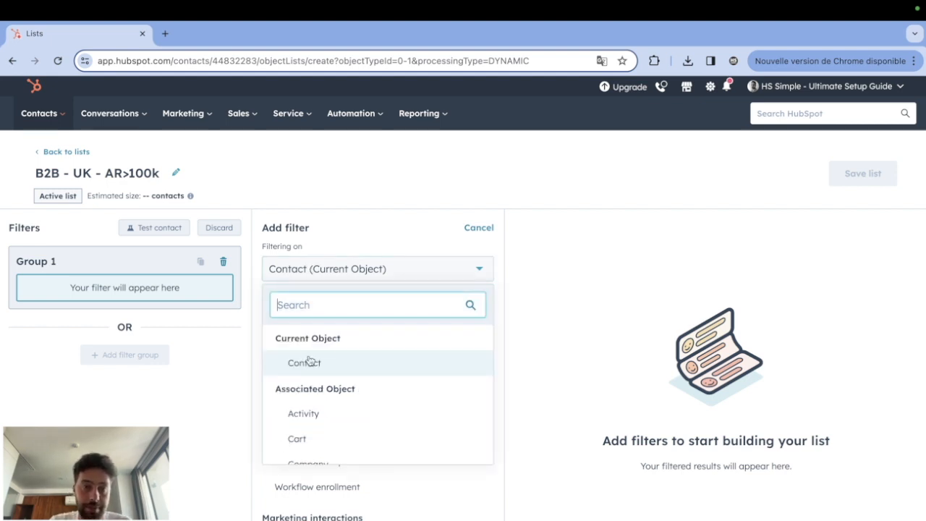
{"action": "scroll", "coordinate": [304, 445], "scroll_direction": "down", "scroll_amount": 1}
{"action": "scroll", "coordinate": [304, 447], "scroll_direction": "down", "scroll_amount": 1}
{"action": "left_click", "coordinate": [302, 405]}
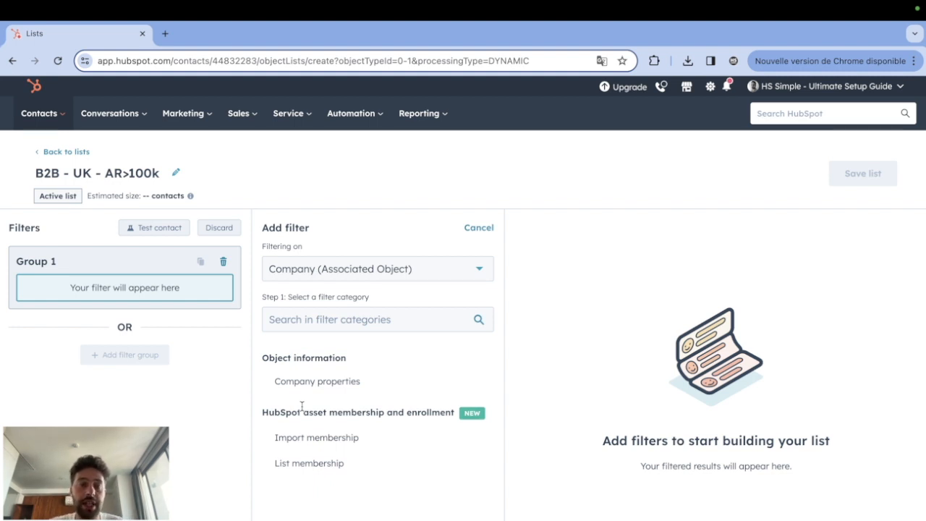
Switch the filter to the associated Contact object and choose its Market property.
{"action": "left_click", "coordinate": [297, 274]}
{"action": "left_click", "coordinate": [300, 387]}
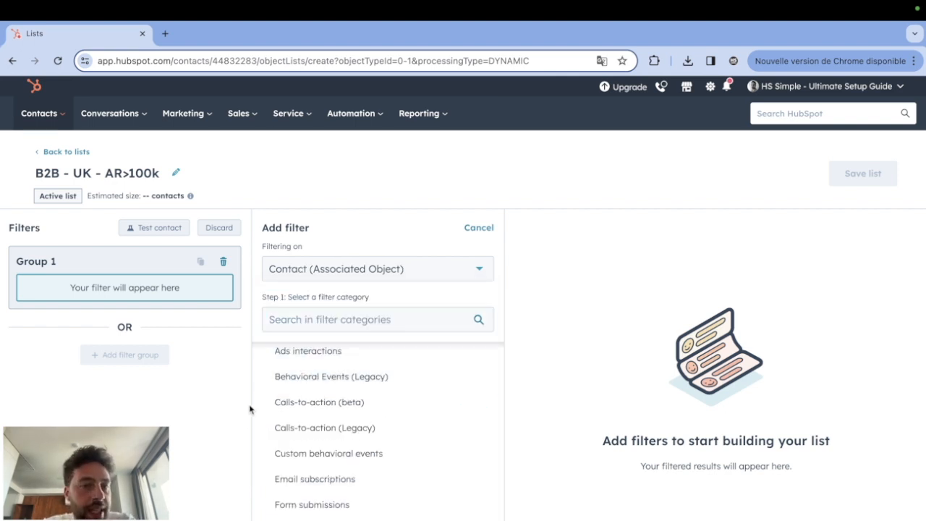
{"action": "scroll", "coordinate": [347, 414], "scroll_direction": "down", "scroll_amount": 1}
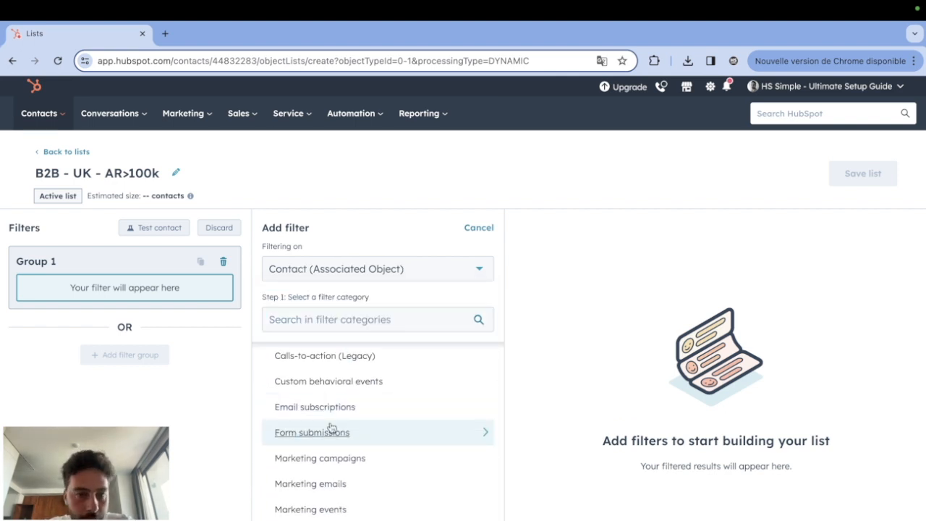
{"action": "scroll", "coordinate": [371, 434], "scroll_direction": "down", "scroll_amount": 1}
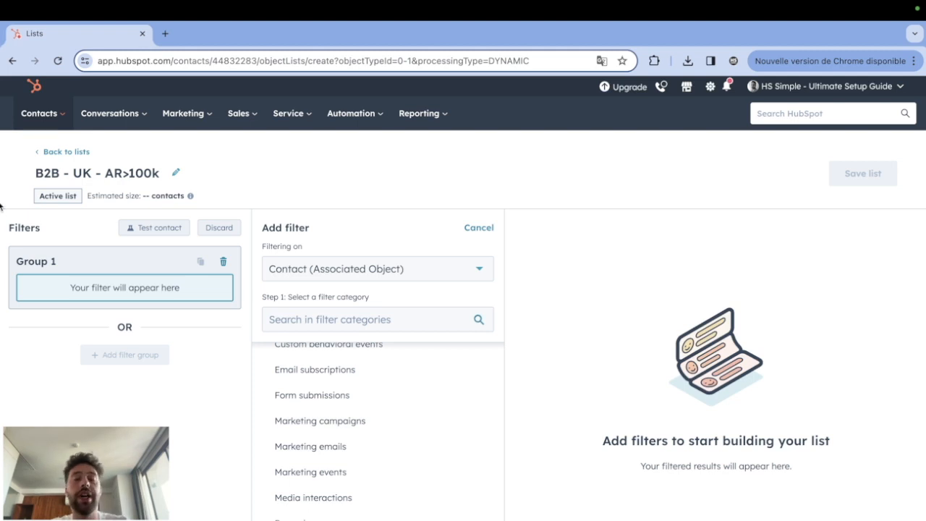
{"action": "left_click_drag", "start_coordinate": [35, 174], "coordinate": [165, 178]}
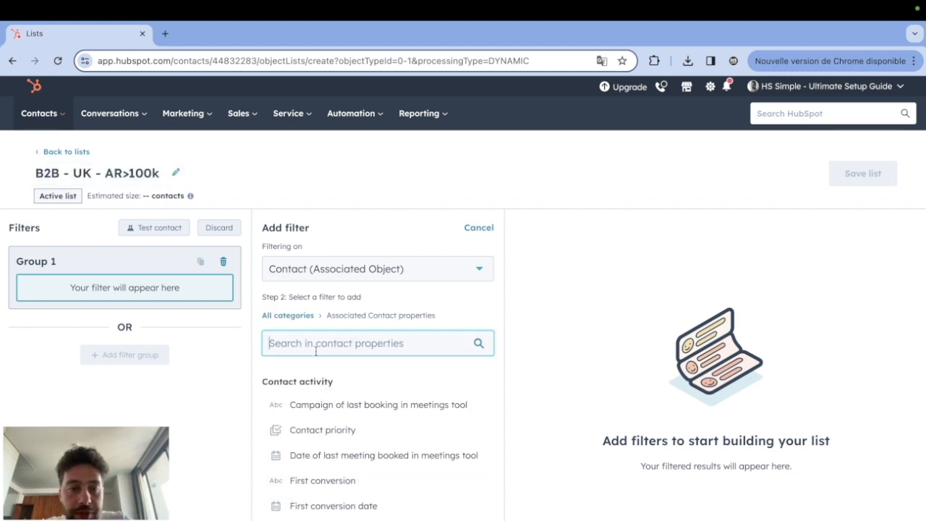
{"action": "type", "text": "market"}
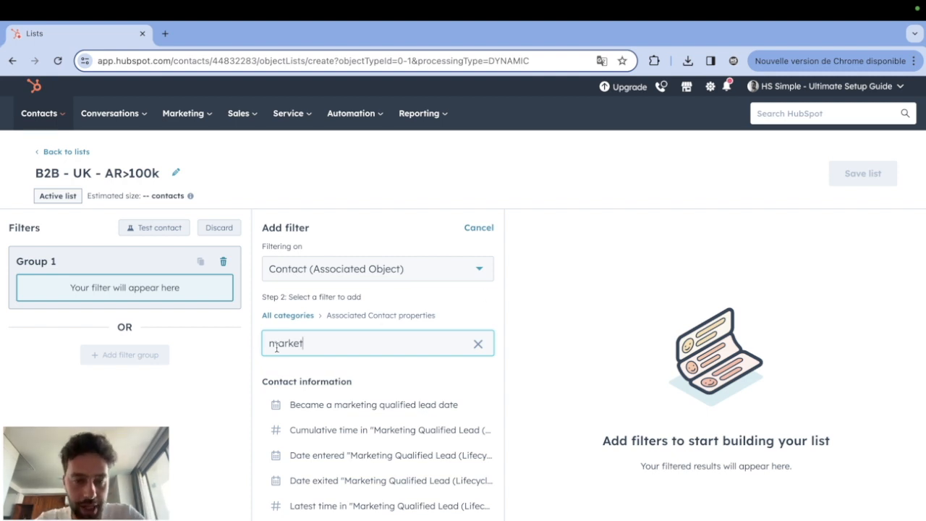
{"action": "left_click", "coordinate": [312, 519]}
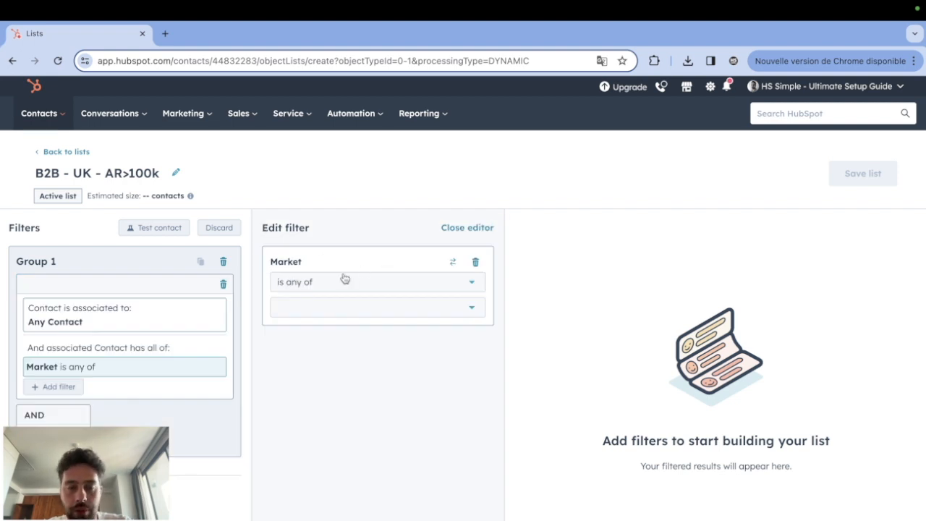
Set the Market filter's condition to "is any of" with the value B2B.
{"action": "left_click", "coordinate": [280, 291]}
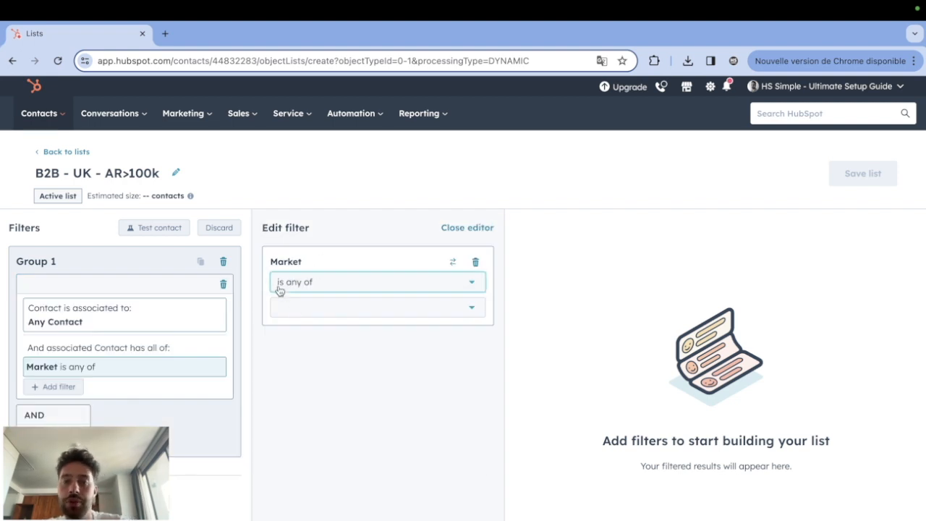
{"action": "left_click", "coordinate": [317, 282]}
{"action": "left_click", "coordinate": [316, 309]}
{"action": "left_click", "coordinate": [292, 337]}
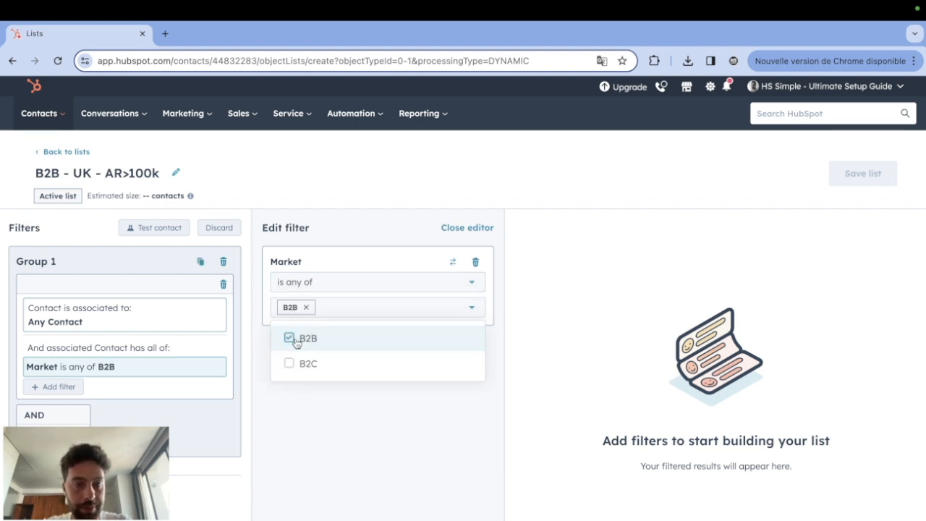
{"action": "left_click", "coordinate": [305, 473]}
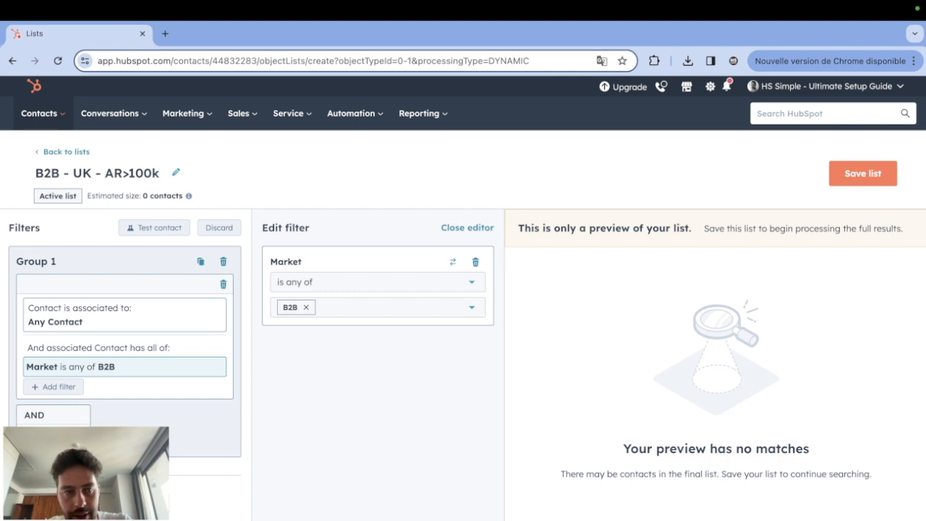
Add an AND filter on the current contact's Country 2 property with the condition "is any of" United Kingdom.
{"action": "left_click", "coordinate": [54, 438]}
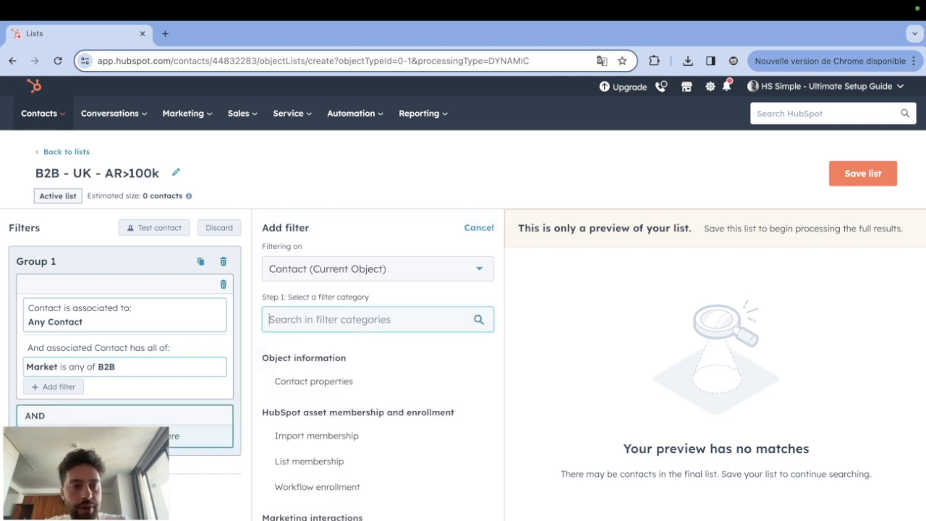
{"action": "left_click", "coordinate": [376, 386]}
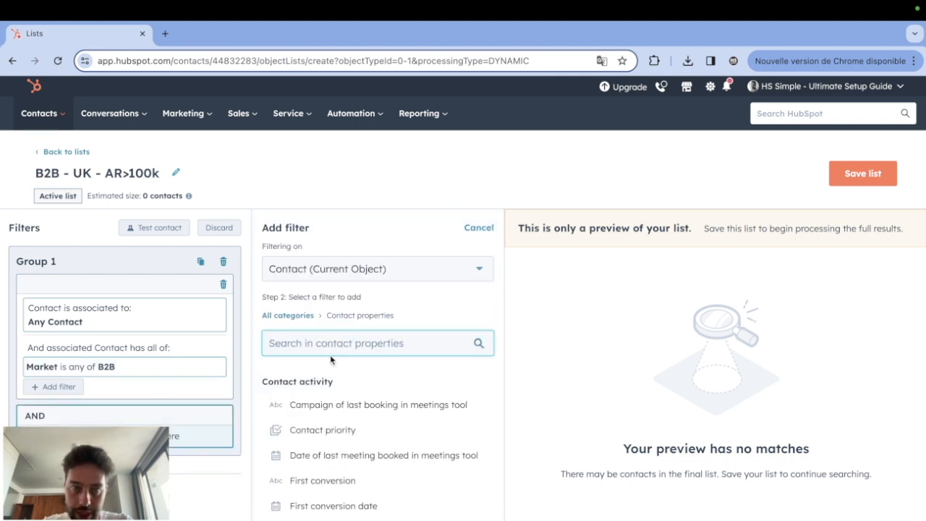
{"action": "left_click", "coordinate": [324, 347]}
{"action": "type", "text": "country"}
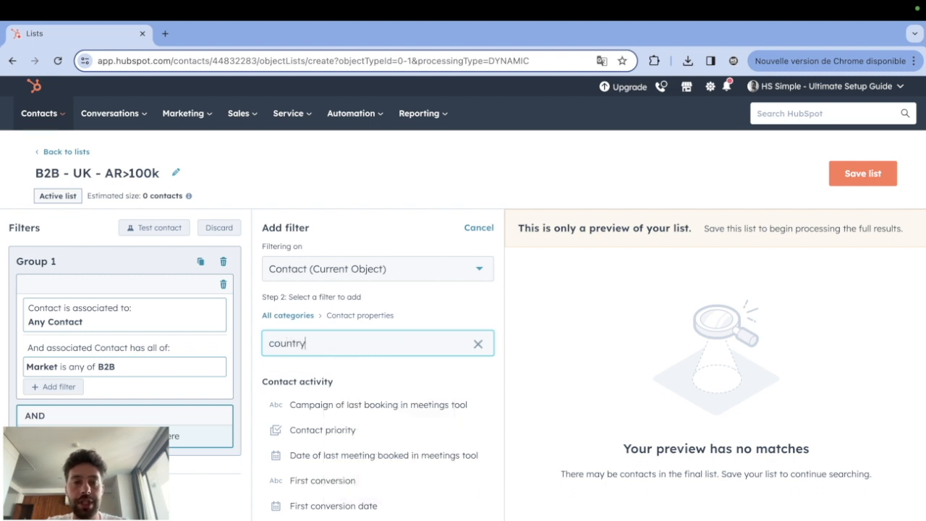
{"action": "left_click", "coordinate": [310, 406]}
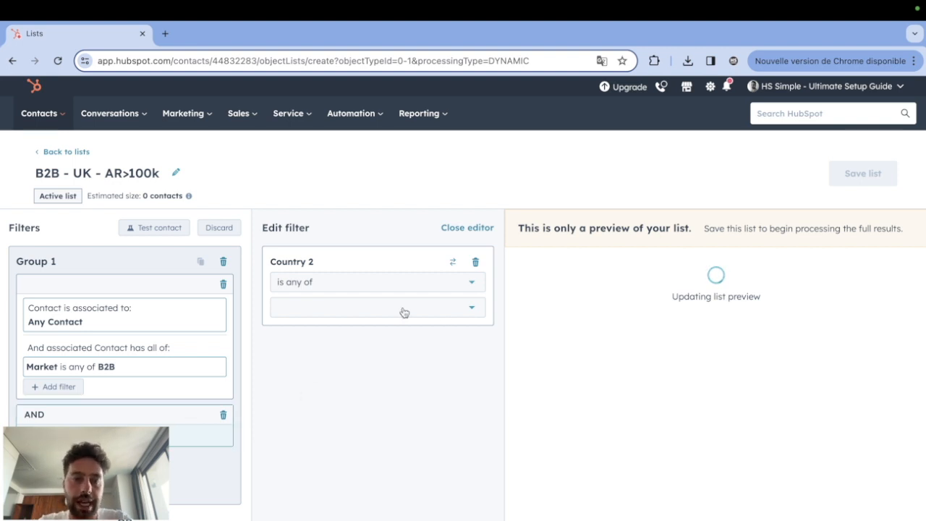
{"action": "left_click", "coordinate": [334, 312]}
{"action": "type", "text": "unite"}
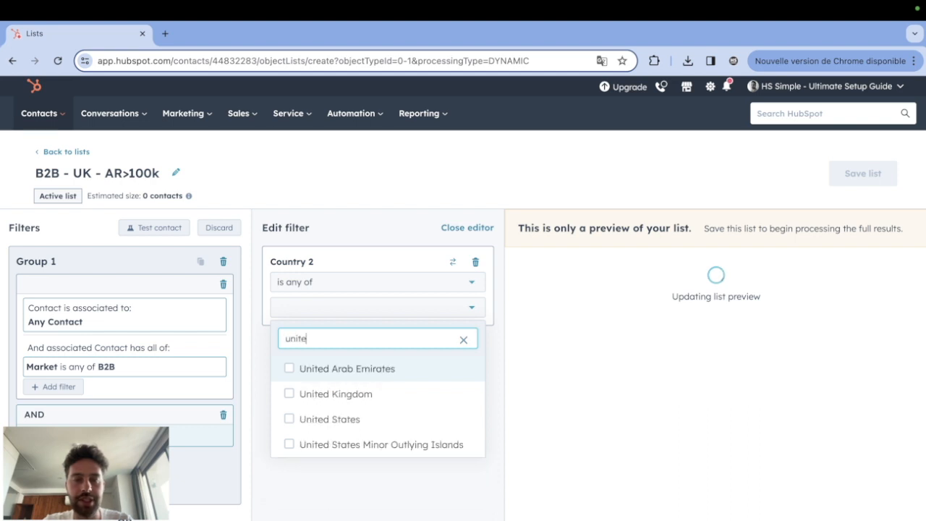
{"action": "left_click", "coordinate": [345, 394]}
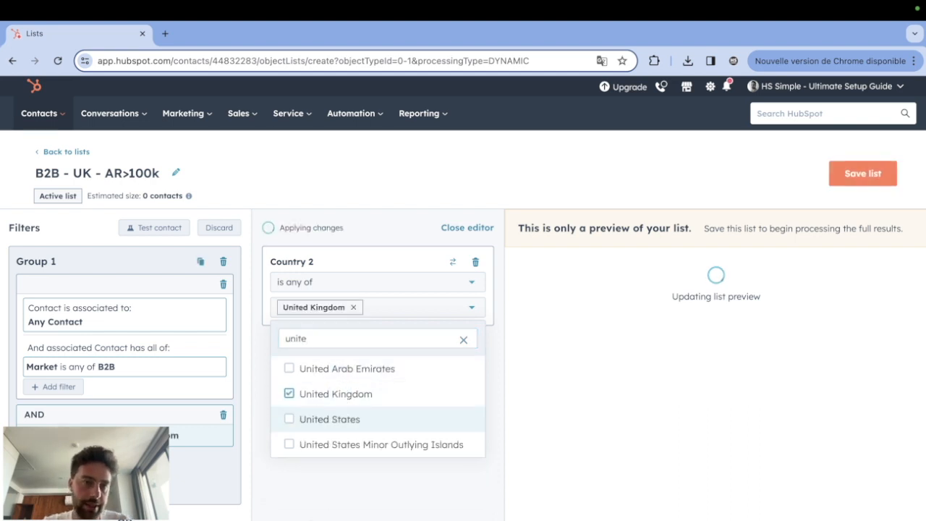
{"action": "left_click", "coordinate": [312, 518]}
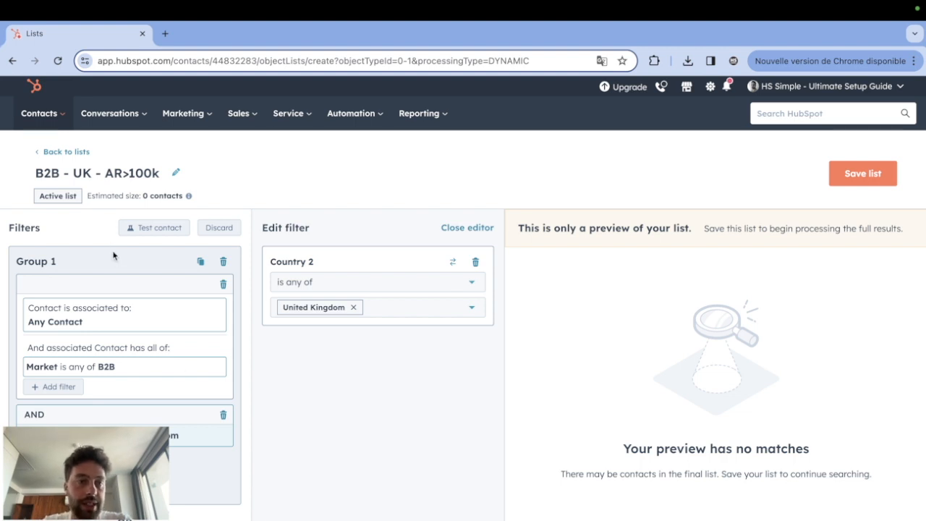
Add another AND filter based on the associated Company object's Annual revenue property.
{"action": "left_click", "coordinate": [107, 173]}
{"action": "left_click_drag", "start_coordinate": [107, 173], "coordinate": [160, 173]}
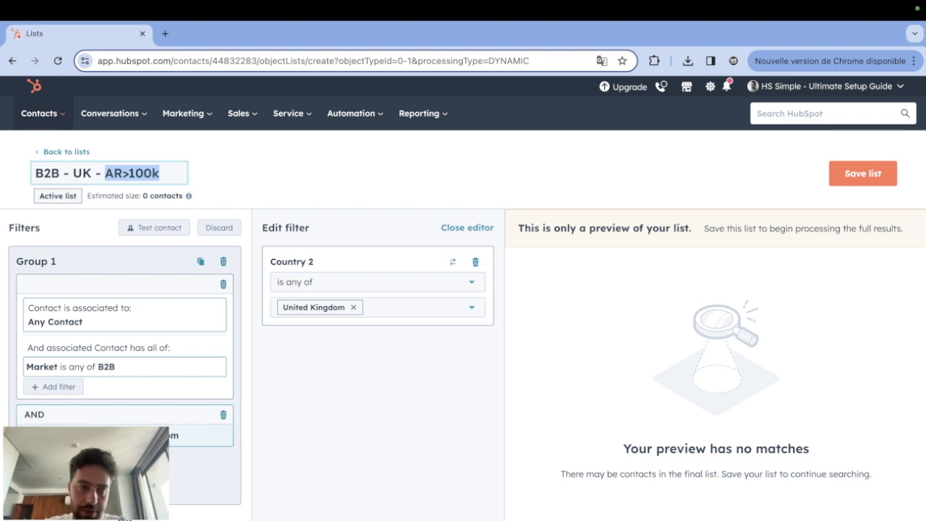
{"action": "left_click", "coordinate": [54, 483]}
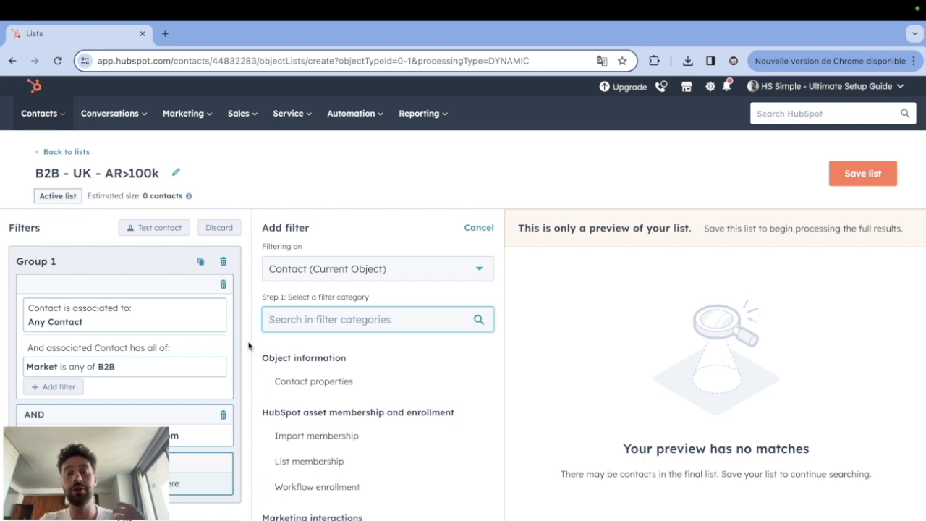
{"action": "left_click", "coordinate": [327, 273]}
{"action": "scroll", "coordinate": [325, 393], "scroll_direction": "down", "scroll_amount": 3}
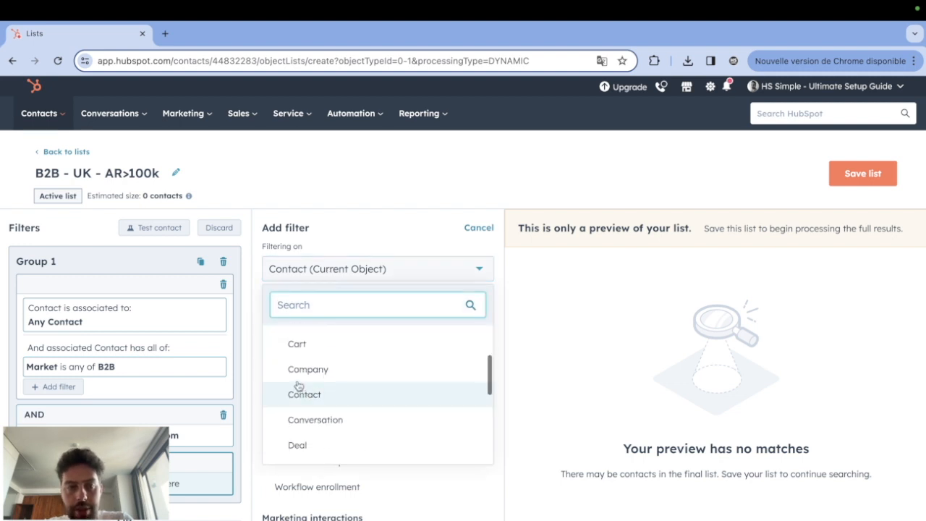
{"action": "left_click", "coordinate": [358, 370]}
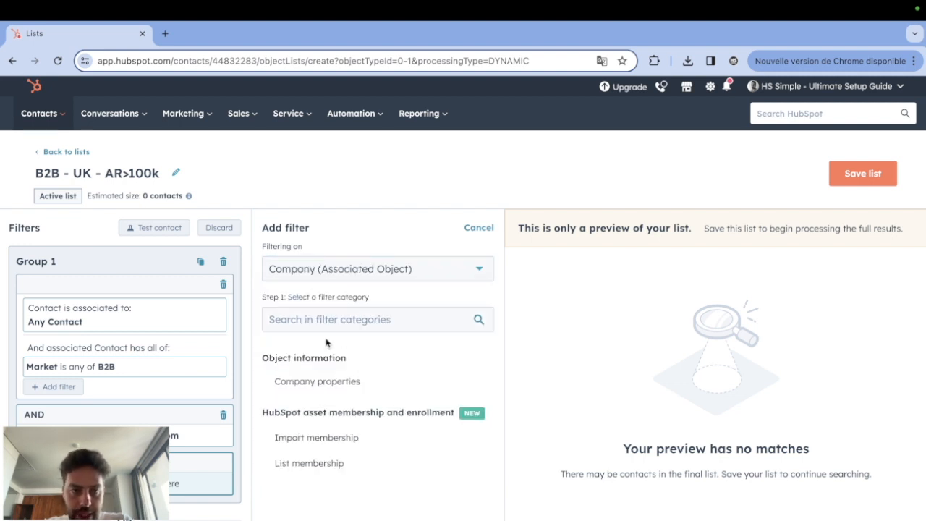
{"action": "left_click", "coordinate": [320, 384]}
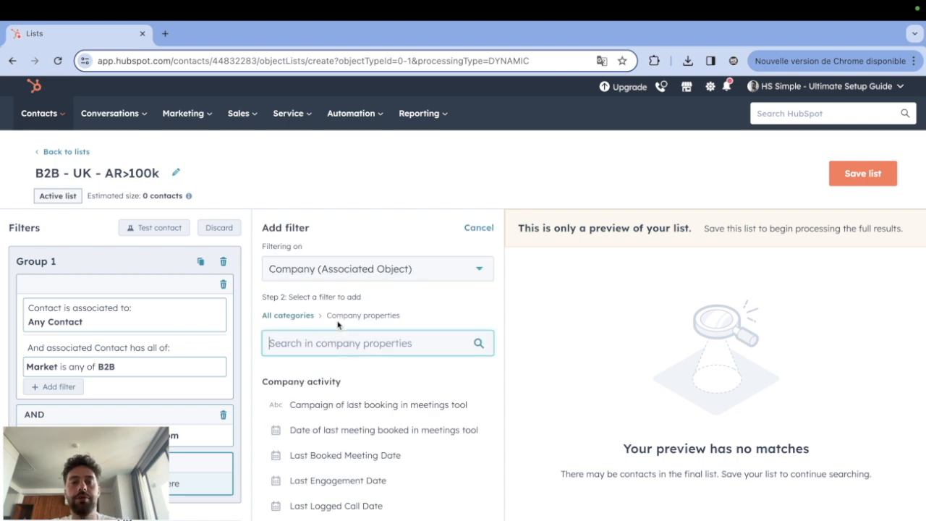
{"action": "type", "text": "ann"}
{"action": "type", "text": "ual"}
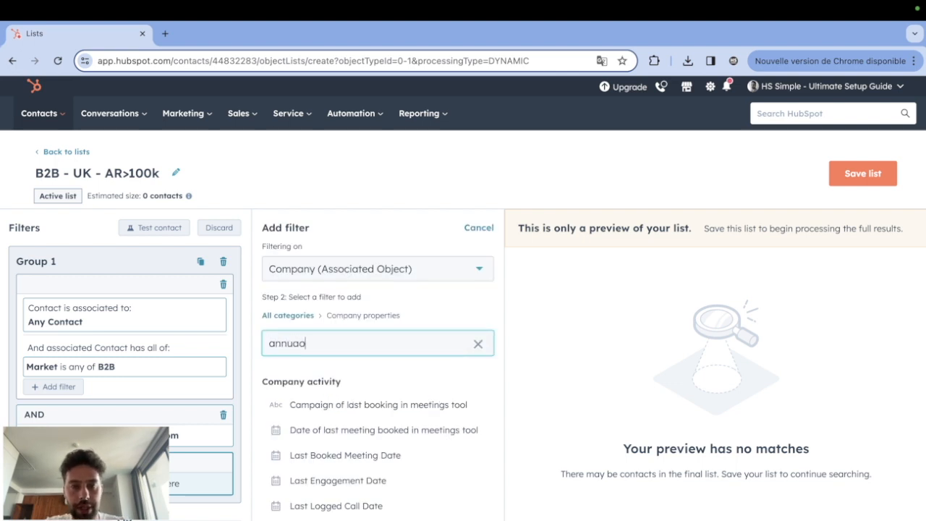
{"action": "left_click", "coordinate": [322, 402]}
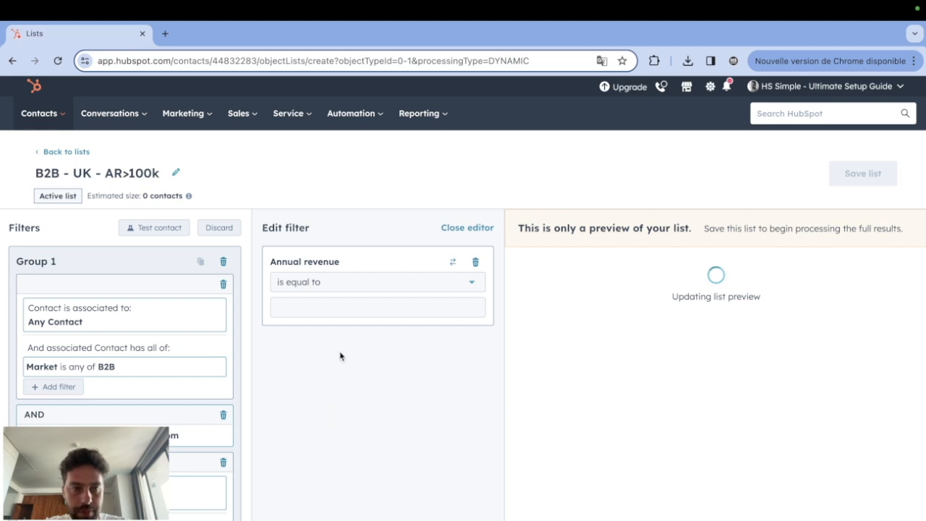
Set the Annual revenue filter to "is greater than" 100,000.
{"action": "left_click", "coordinate": [331, 283]}
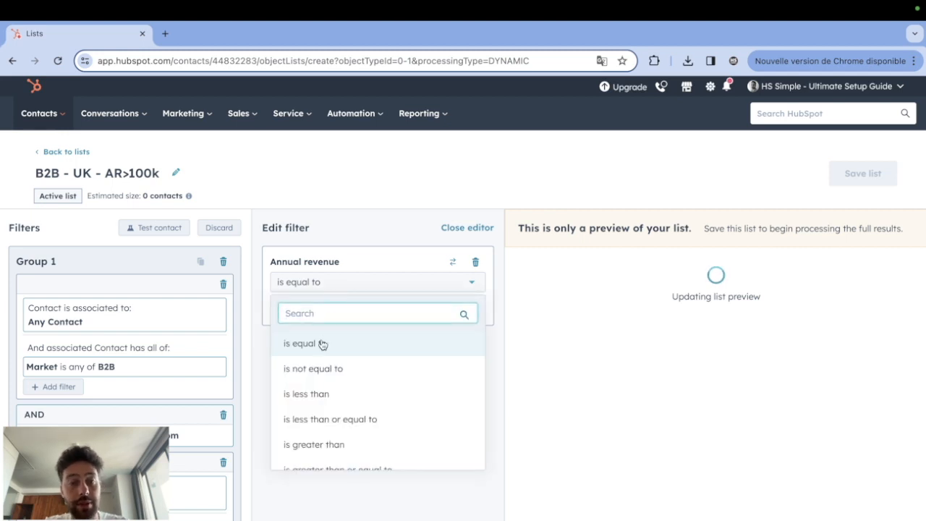
{"action": "left_click", "coordinate": [321, 443]}
{"action": "left_click", "coordinate": [327, 307]}
{"action": "type", "text": "100,"}
{"action": "type", "text": "000"}
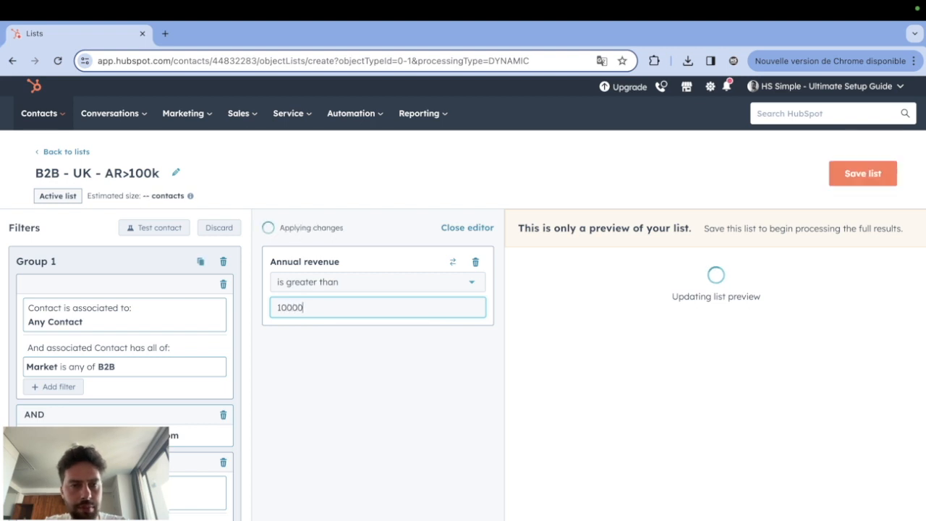
Change the Annual revenue condition to "is greater than or equal to" and save the list.
{"action": "left_click", "coordinate": [331, 284]}
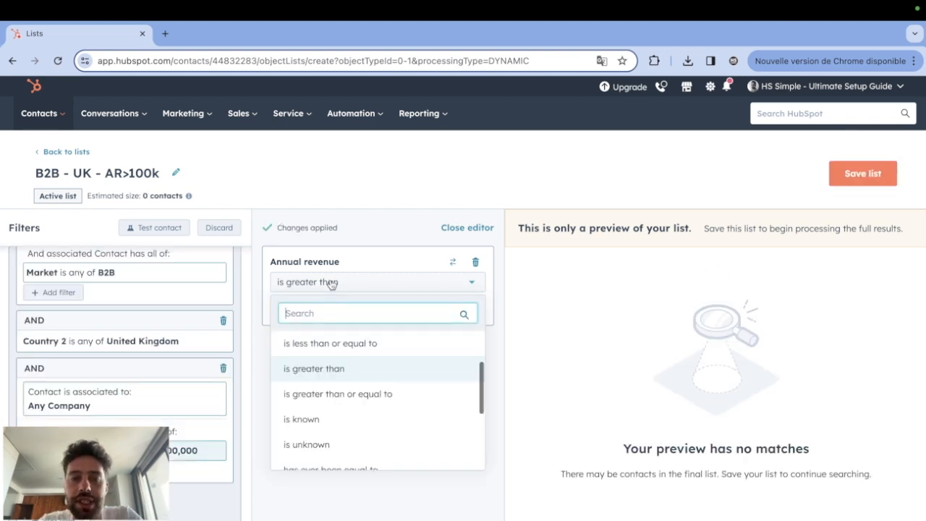
{"action": "left_click", "coordinate": [445, 394]}
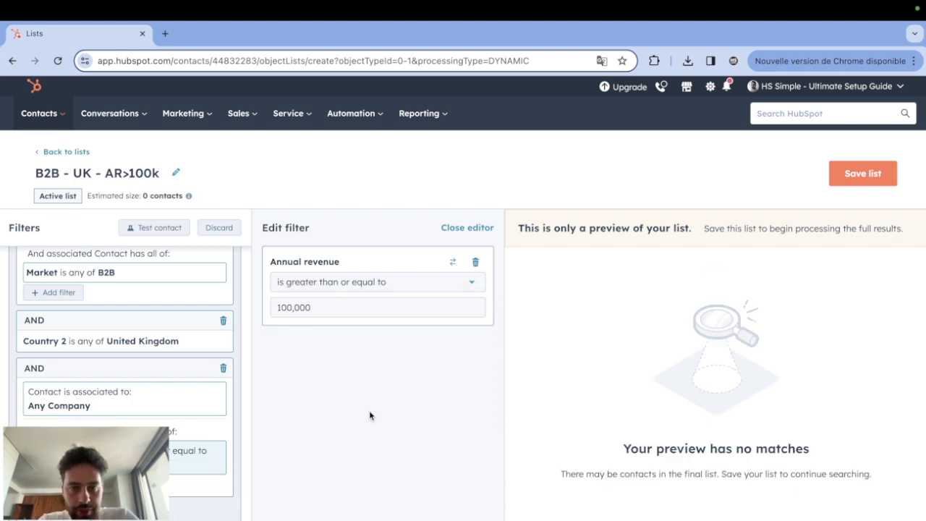
{"action": "scroll", "coordinate": [160, 369], "scroll_direction": "up", "scroll_amount": 3}
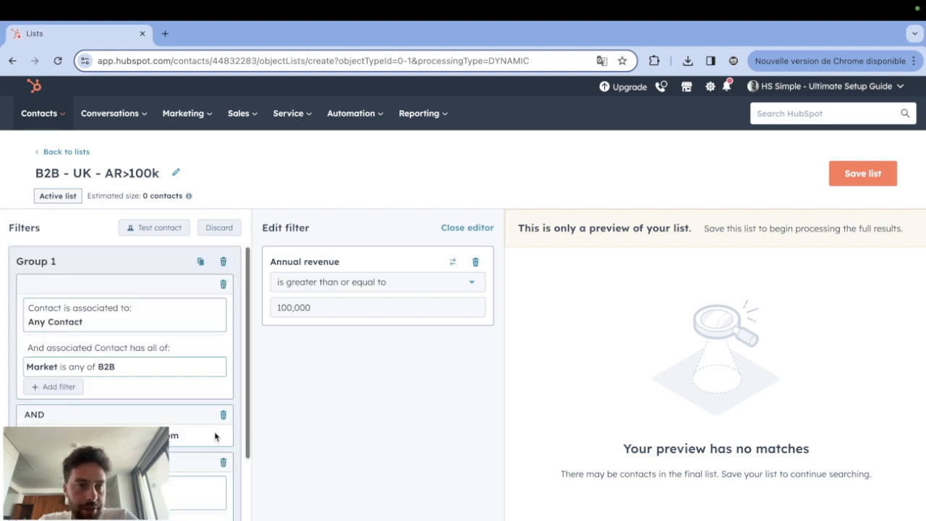
{"action": "scroll", "coordinate": [165, 380], "scroll_direction": "down", "scroll_amount": 1}
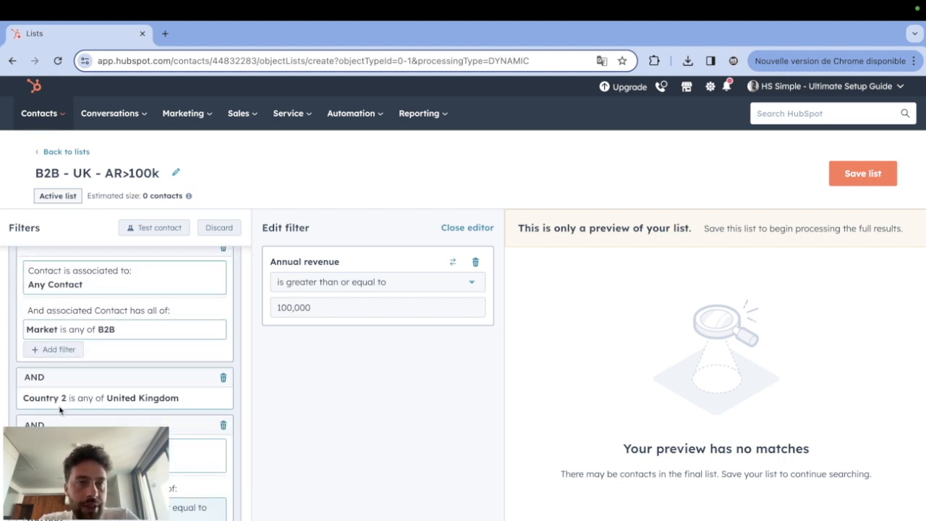
{"action": "scroll", "coordinate": [179, 500], "scroll_direction": "up", "scroll_amount": 3}
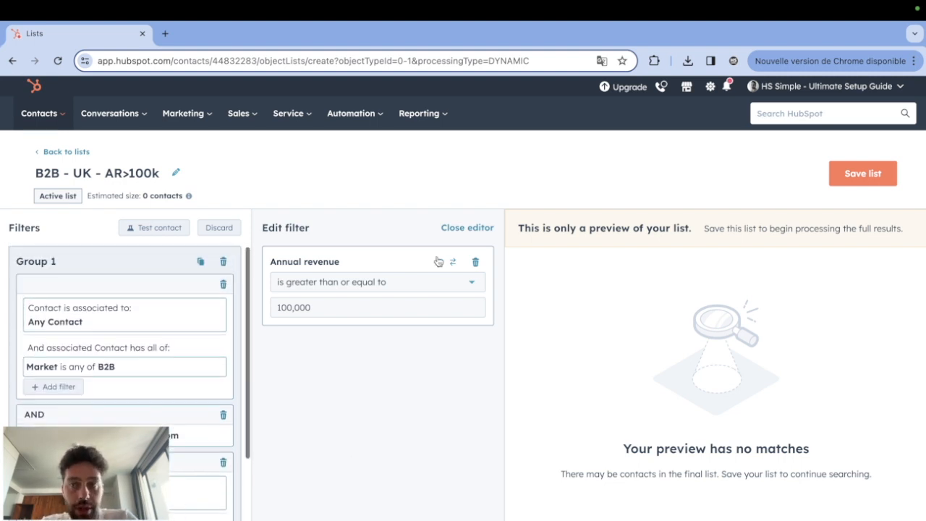
{"action": "left_click", "coordinate": [856, 175]}
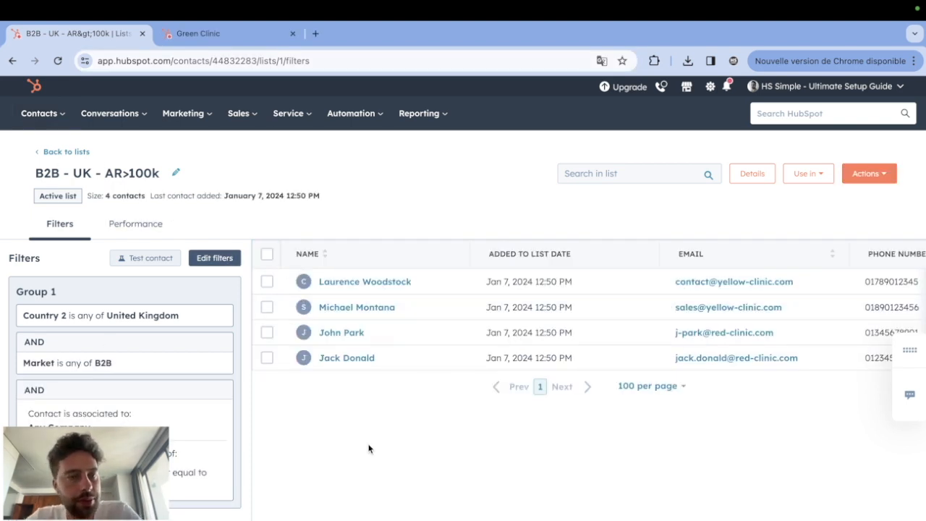
{"action": "left_click_drag", "start_coordinate": [368, 448], "coordinate": [406, 170]}
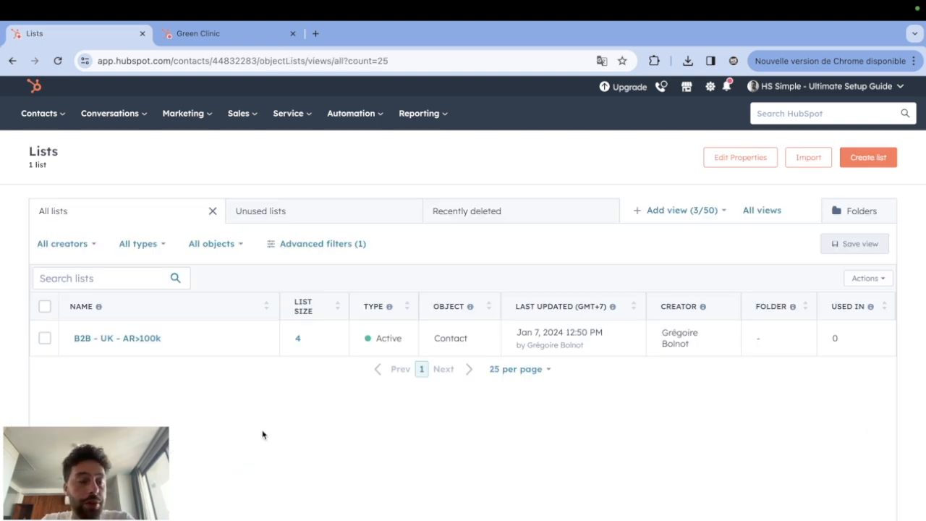
Create an active contact-based list named "B2C - FR - BMI>30" and filter it on the contact's Market property being any of B2C.
{"action": "left_click", "coordinate": [872, 155]}
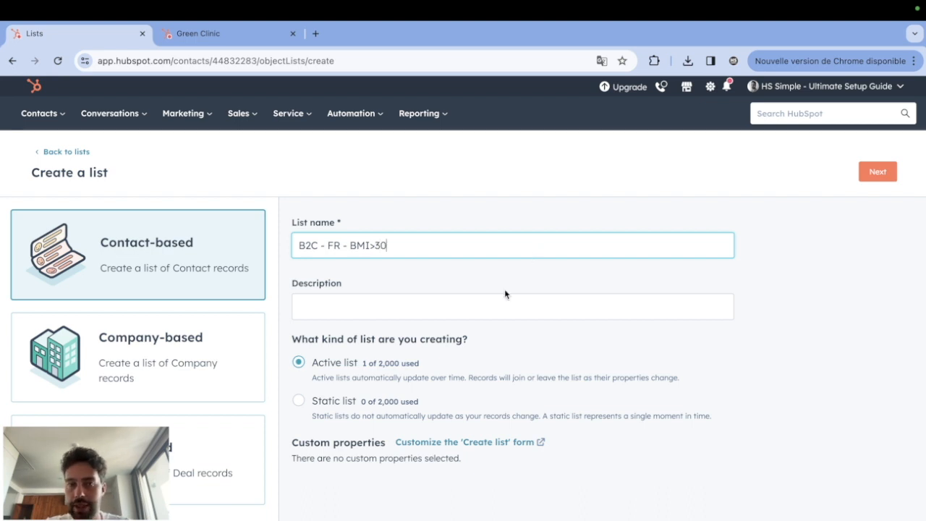
{"action": "left_click", "coordinate": [868, 177]}
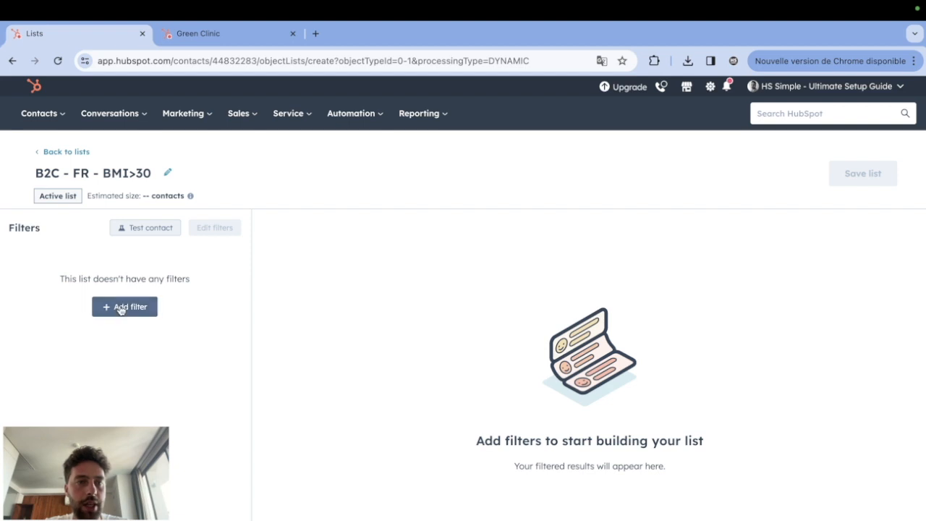
{"action": "left_click", "coordinate": [125, 307]}
{"action": "left_click", "coordinate": [309, 384]}
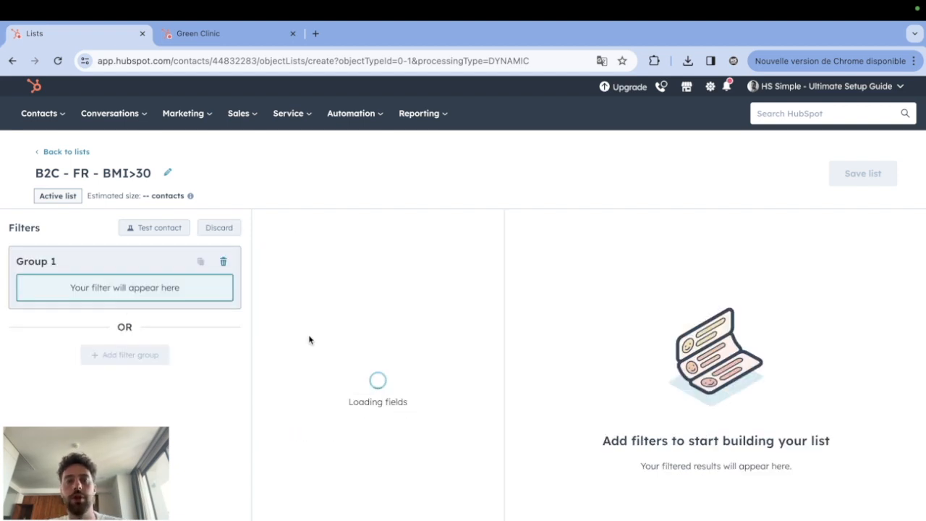
{"action": "type", "text": "market"}
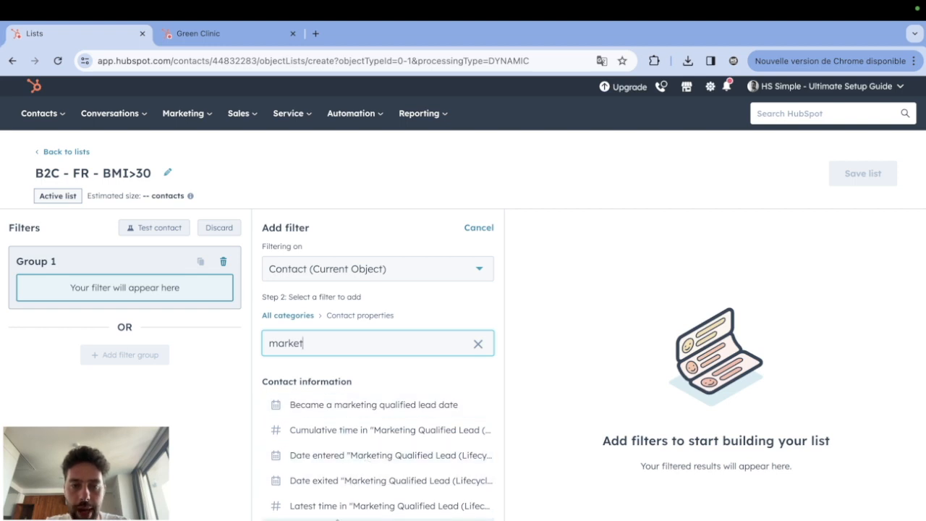
{"action": "left_click", "coordinate": [336, 518]}
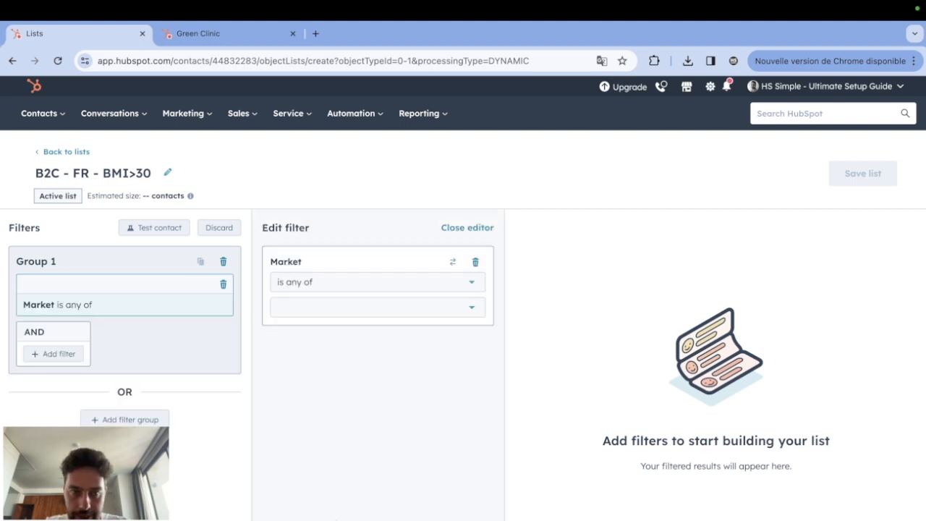
{"action": "left_click", "coordinate": [319, 314]}
{"action": "left_click", "coordinate": [296, 364]}
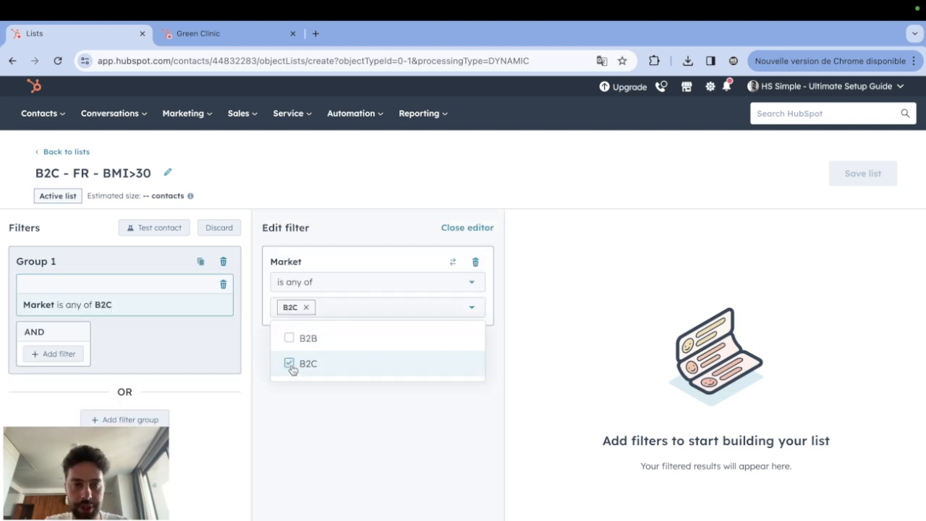
Add an AND filter on the contact's Country 2 property with the condition "is any of" France.
{"action": "left_click", "coordinate": [41, 354]}
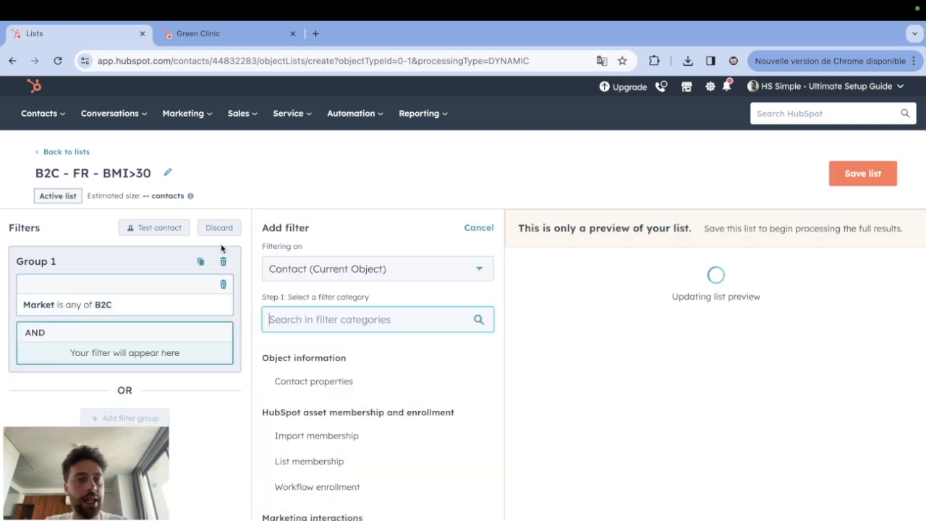
{"action": "left_click", "coordinate": [311, 381]}
{"action": "type", "text": "country"}
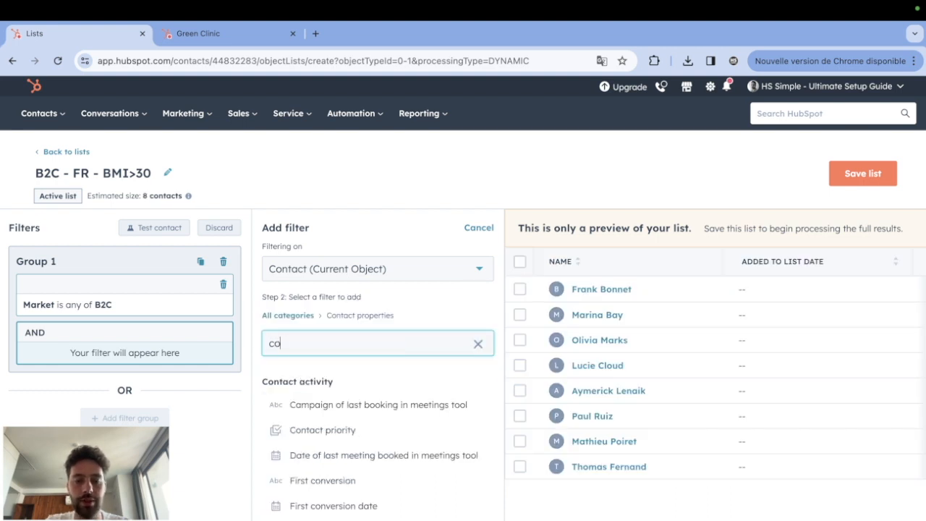
{"action": "left_click", "coordinate": [302, 408]}
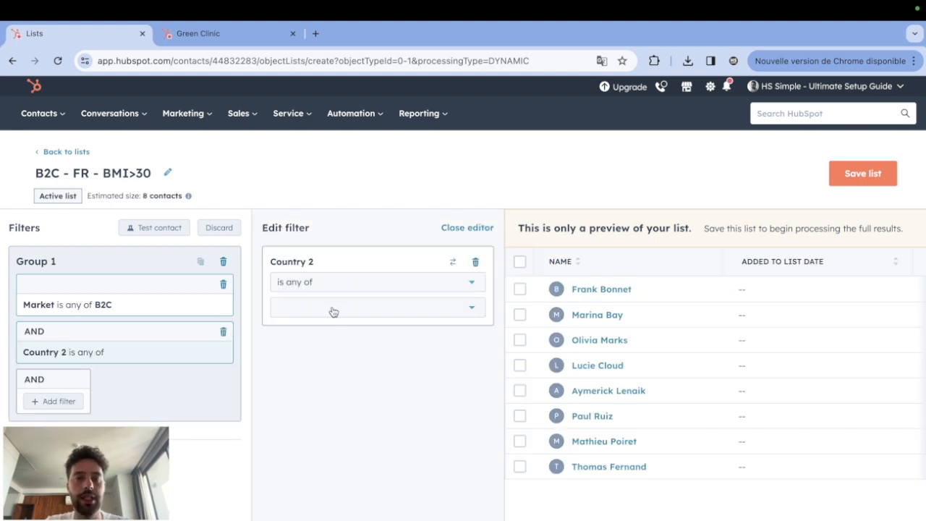
{"action": "left_click", "coordinate": [328, 307]}
{"action": "type", "text": "fr"}
{"action": "left_click", "coordinate": [320, 385]}
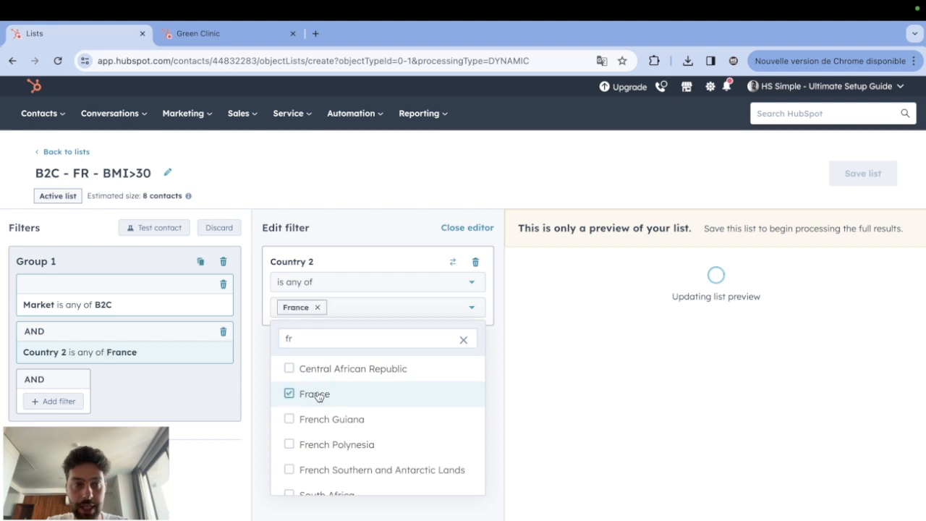
{"action": "left_click", "coordinate": [212, 499]}
Add another AND filter on the contact's BMI property with the condition "is greater than or equal to" 30.
{"action": "left_click", "coordinate": [57, 401]}
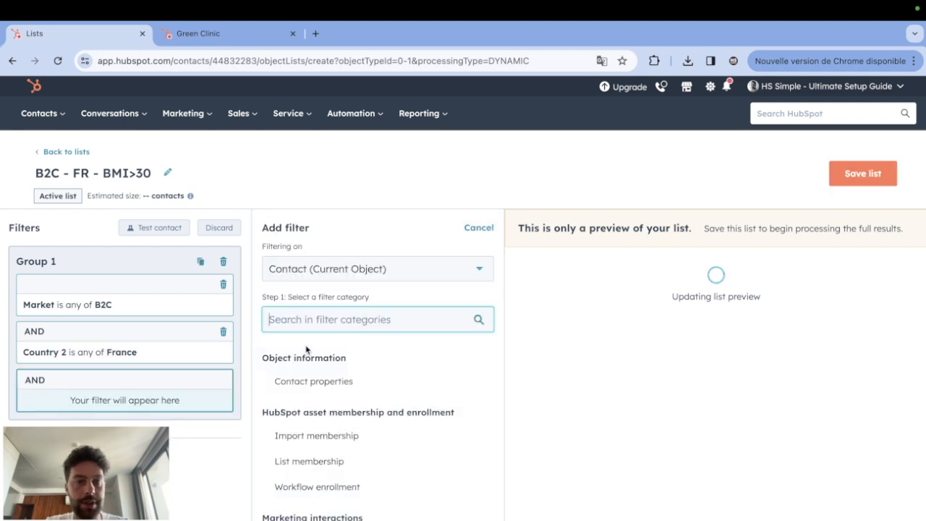
{"action": "left_click", "coordinate": [317, 382]}
{"action": "type", "text": "bmi"}
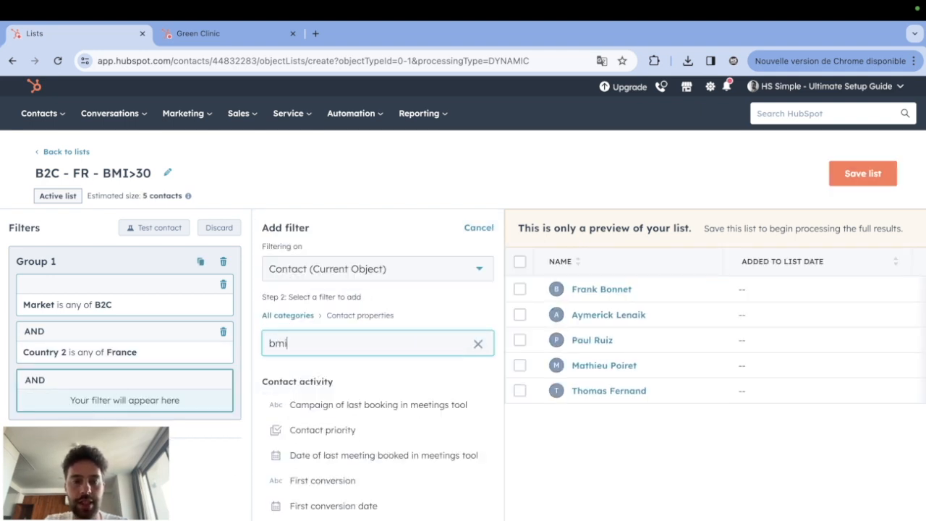
{"action": "left_click", "coordinate": [325, 404]}
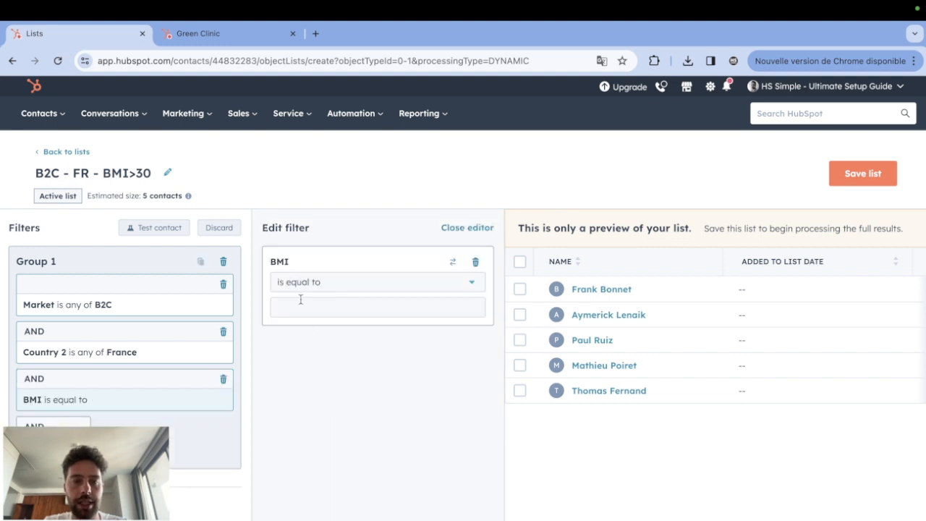
{"action": "left_click", "coordinate": [300, 281]}
{"action": "scroll", "coordinate": [299, 444], "scroll_direction": "down", "scroll_amount": 1}
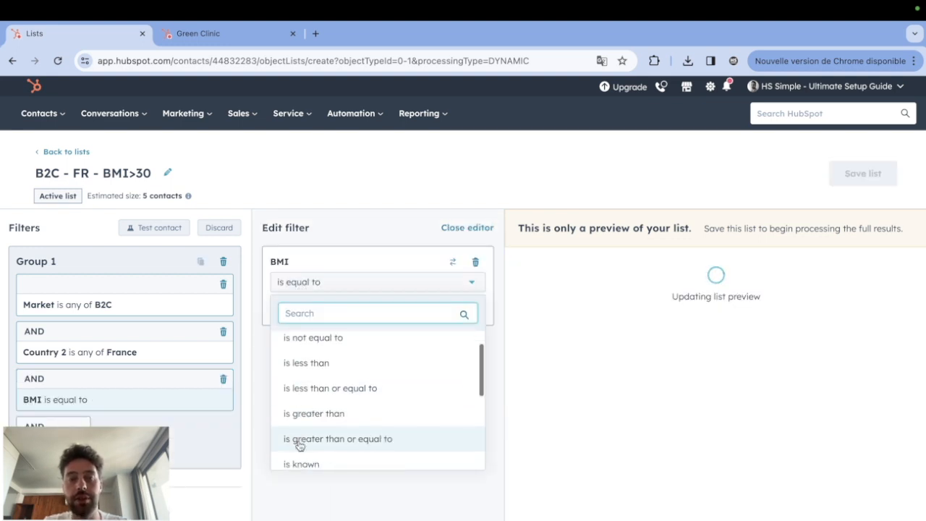
{"action": "left_click", "coordinate": [299, 441]}
{"action": "left_click", "coordinate": [306, 311]}
{"action": "type", "text": "30"}
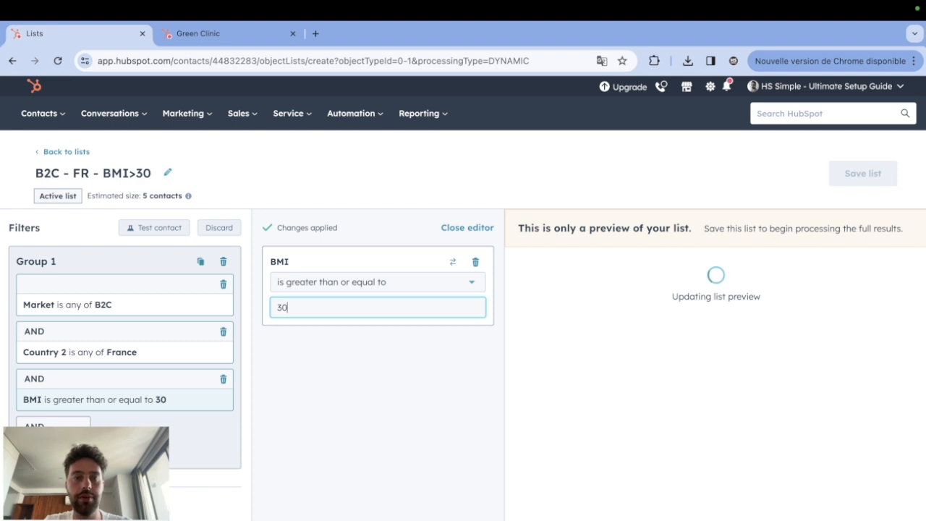
{"action": "left_click", "coordinate": [356, 489]}
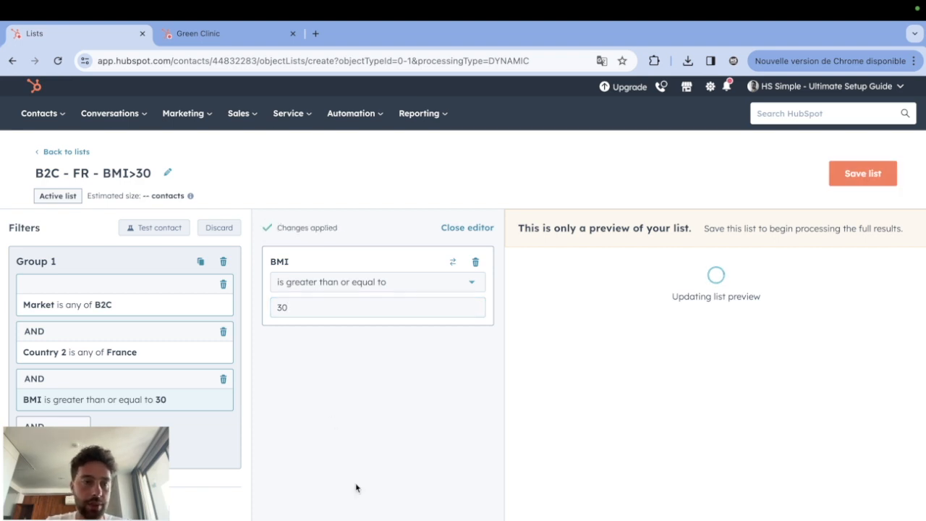
Compare each part of the list name with its matching filter and save the list.
{"action": "left_click_drag", "start_coordinate": [35, 172], "coordinate": [58, 172]}
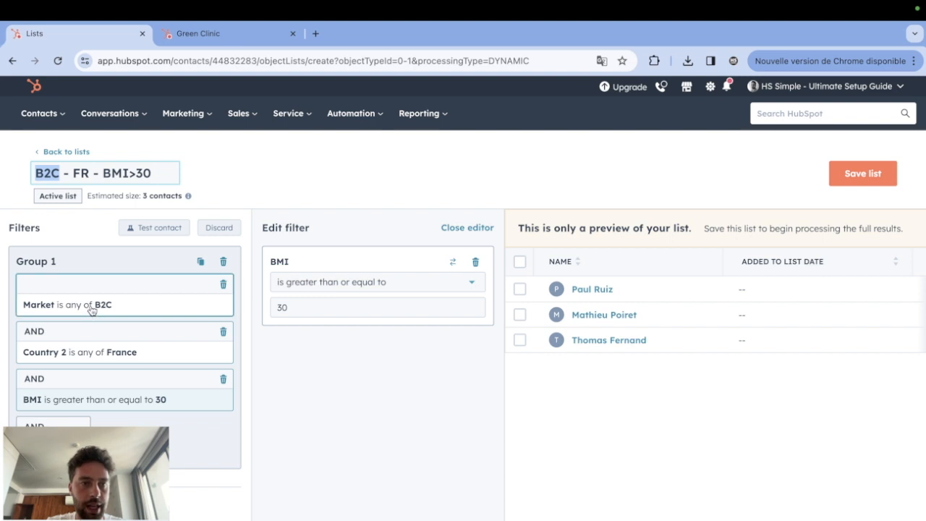
{"action": "double_click", "coordinate": [80, 173]}
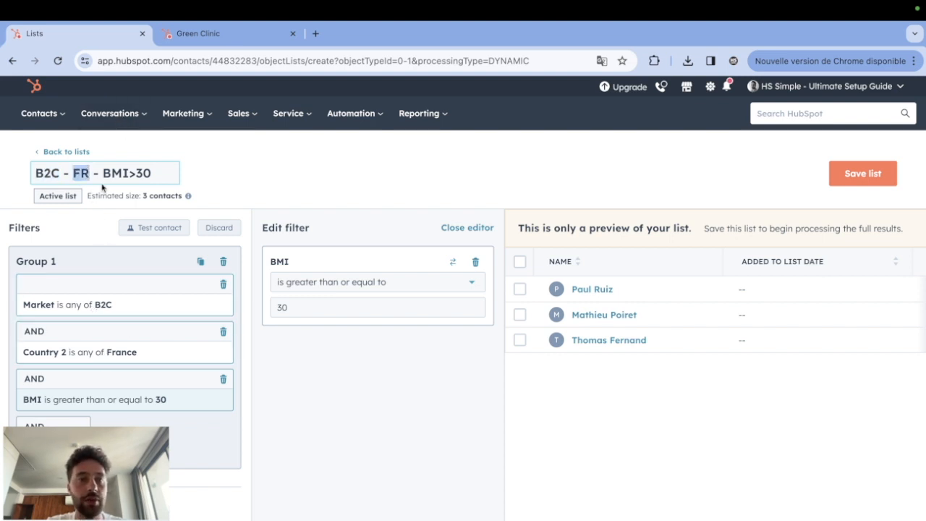
{"action": "left_click_drag", "start_coordinate": [104, 173], "coordinate": [163, 175]}
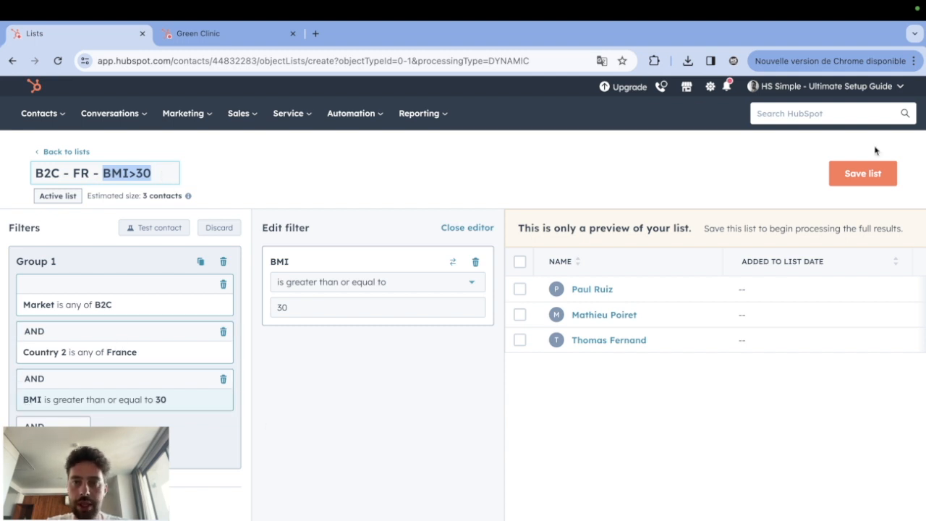
{"action": "left_click", "coordinate": [692, 122]}
{"action": "left_click", "coordinate": [862, 173]}
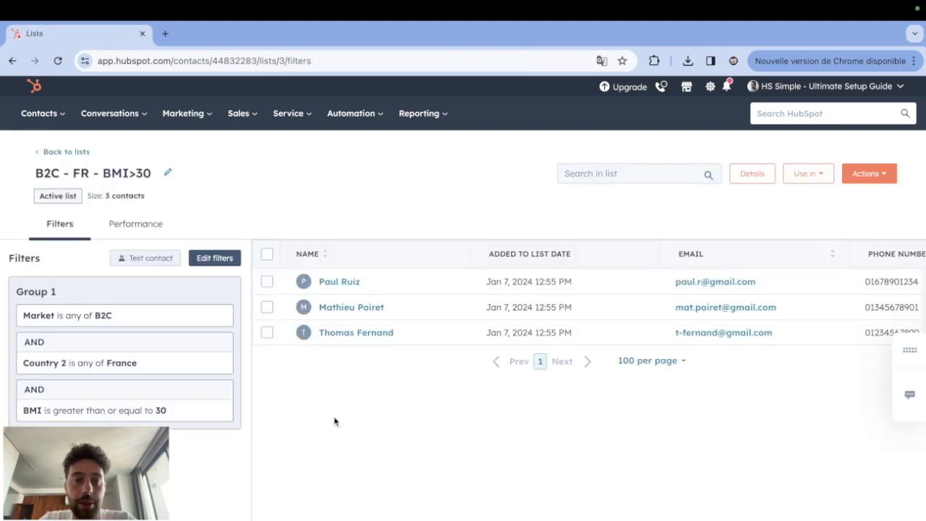
Review the contacts in the saved list and return to the overview of all lists.
{"action": "left_click_drag", "start_coordinate": [334, 421], "coordinate": [328, 271]}
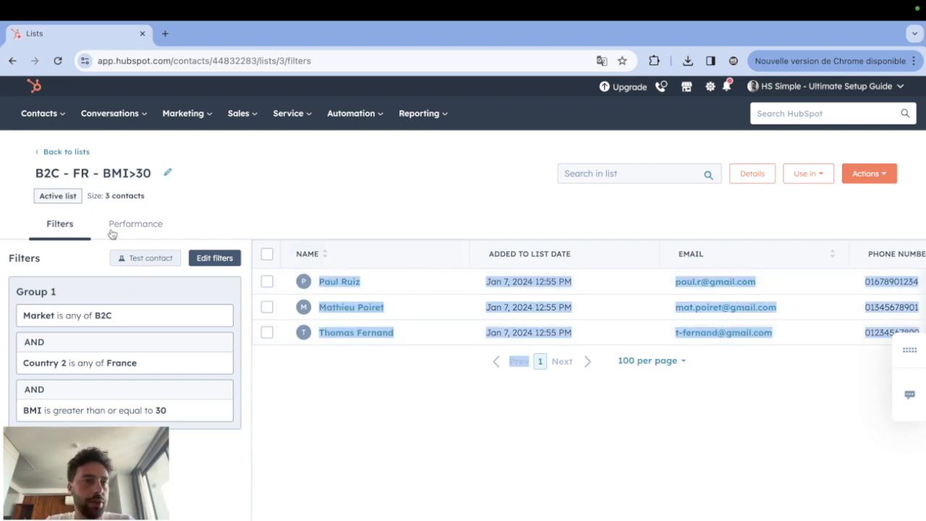
{"action": "left_click", "coordinate": [63, 152]}
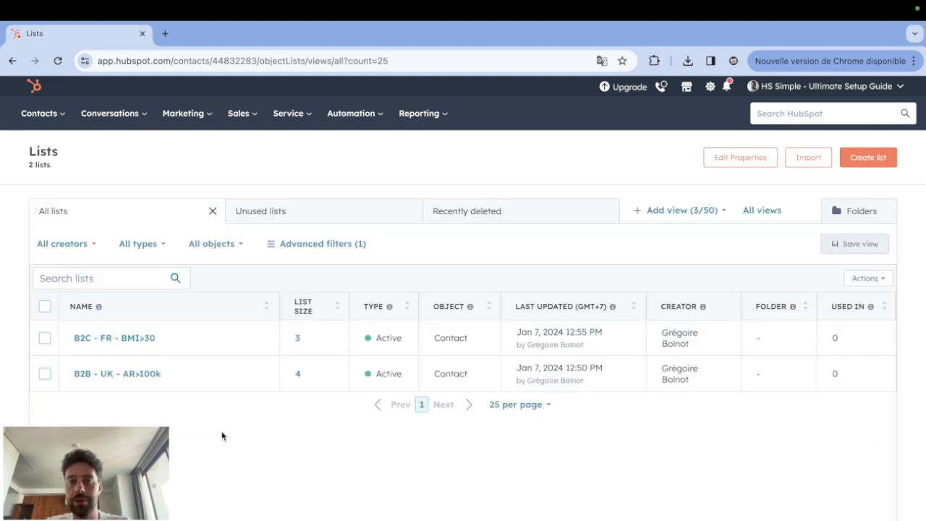
{"action": "left_click_drag", "start_coordinate": [205, 455], "coordinate": [94, 456]}
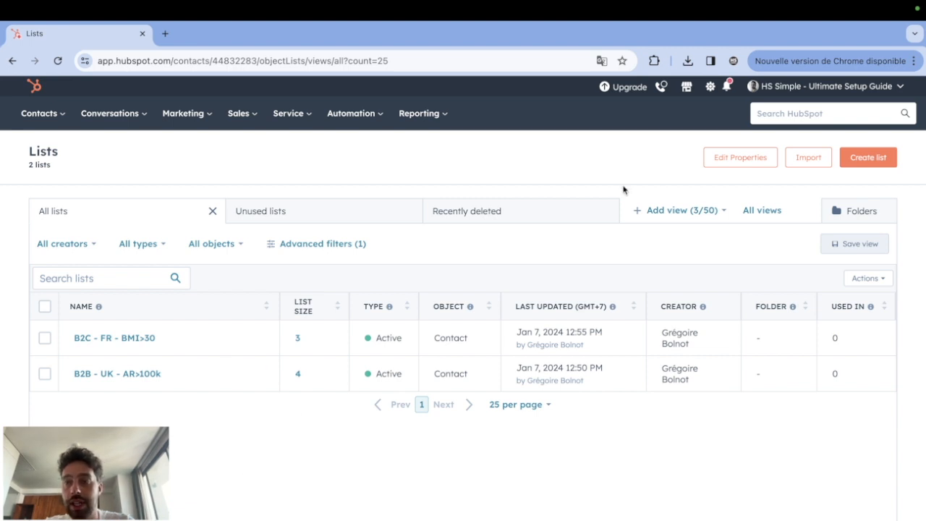
Create a top-level list folder named B2B.
{"action": "left_click", "coordinate": [876, 214]}
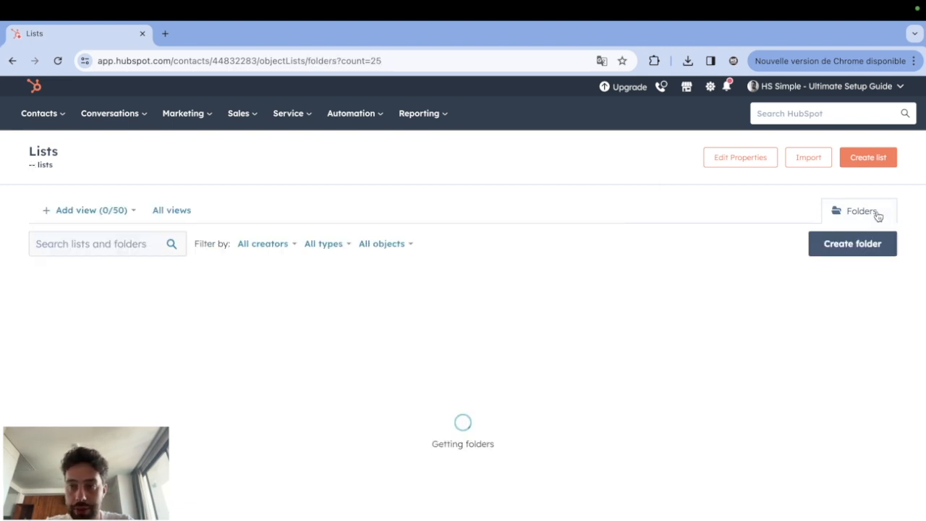
{"action": "left_click", "coordinate": [844, 251]}
{"action": "left_click", "coordinate": [401, 200]}
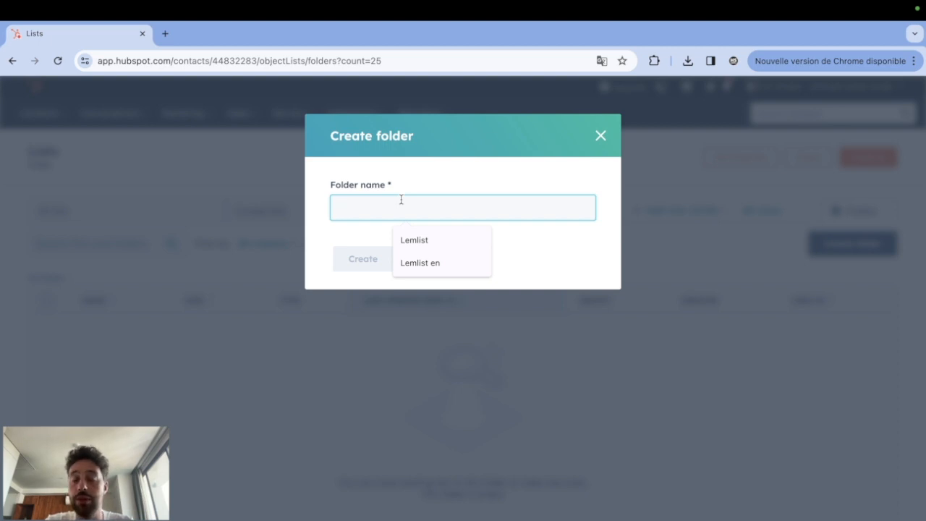
{"action": "type", "text": "B2B"}
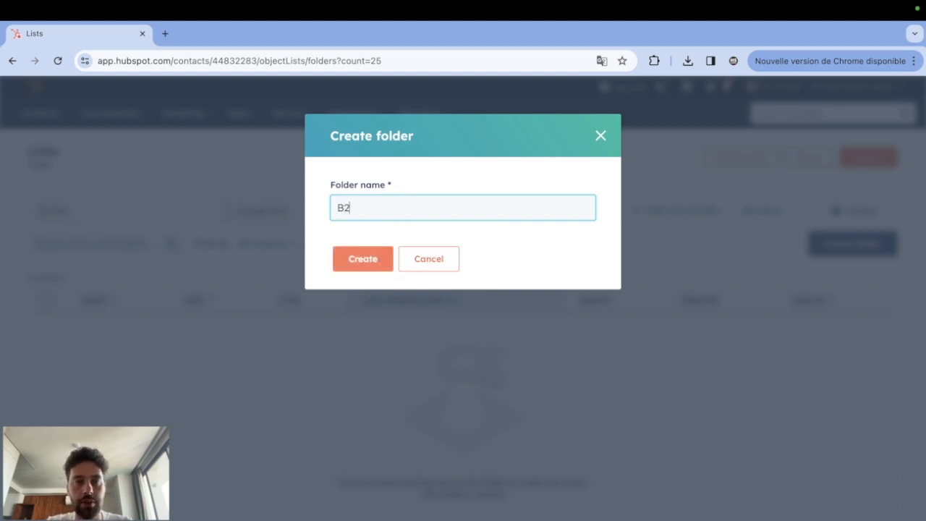
{"action": "left_click", "coordinate": [384, 262]}
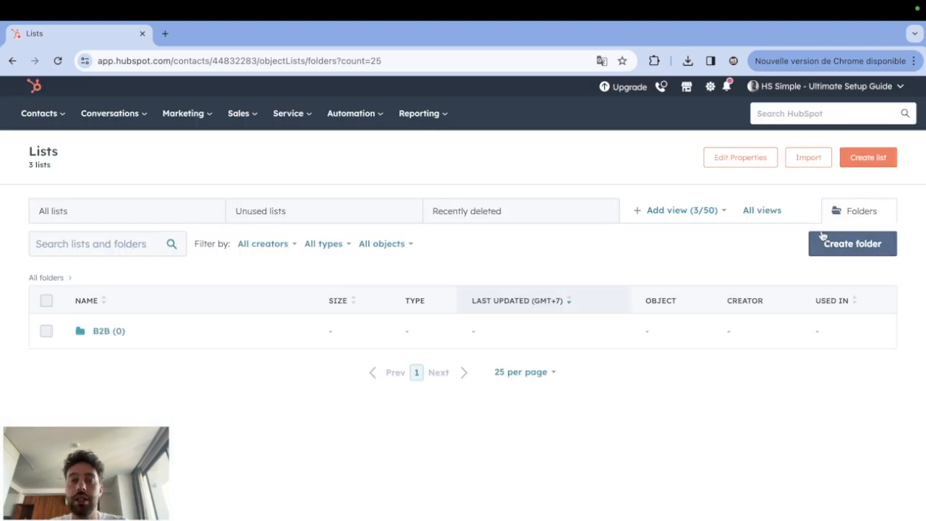
Create a second top-level list folder named B2C.
{"action": "left_click", "coordinate": [829, 238]}
{"action": "left_click", "coordinate": [437, 210]}
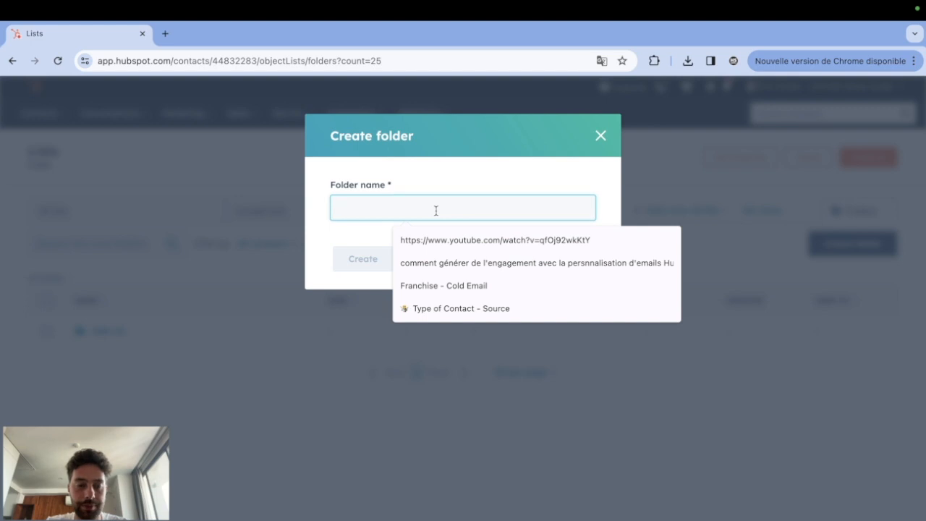
{"action": "type", "text": "B2C"}
{"action": "left_click", "coordinate": [369, 258]}
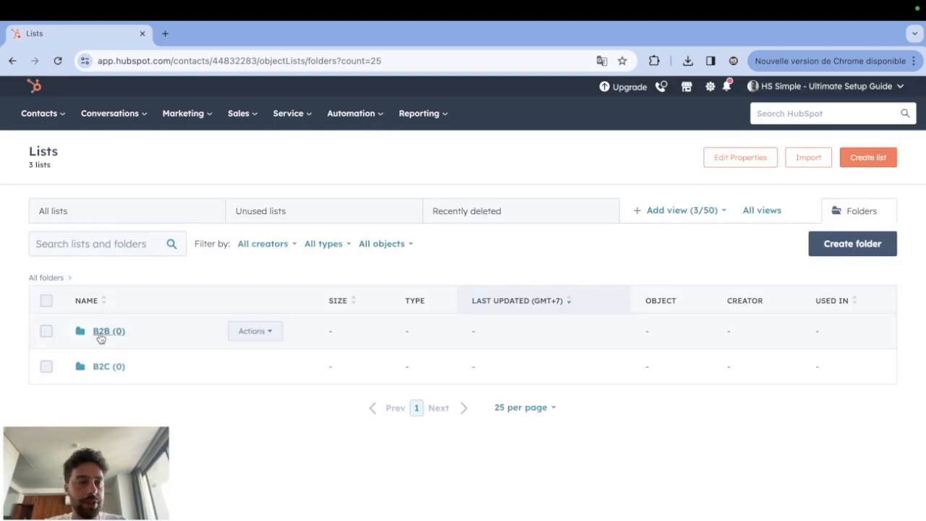
Open the B2B folder and create a subfolder named UK inside it.
{"action": "left_click", "coordinate": [99, 331]}
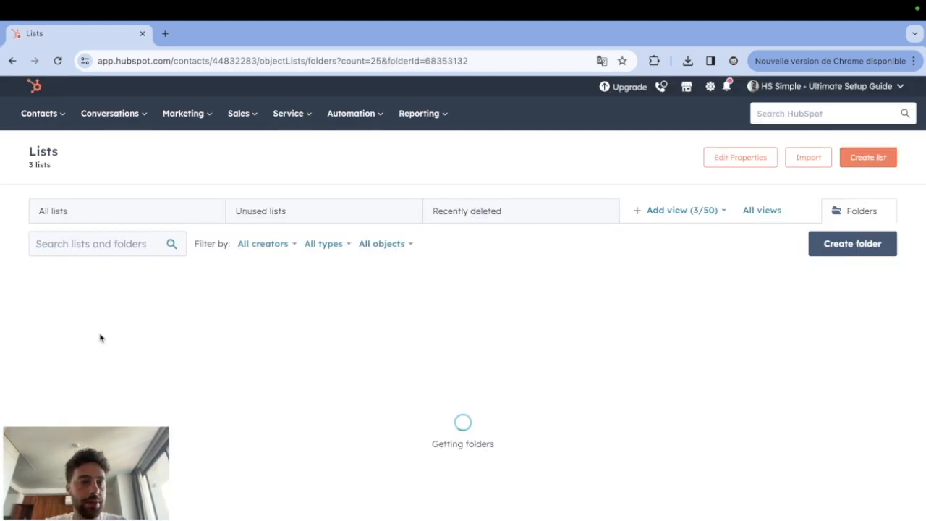
{"action": "left_click", "coordinate": [832, 244]}
{"action": "left_click", "coordinate": [357, 233]}
{"action": "type", "text": "UK"}
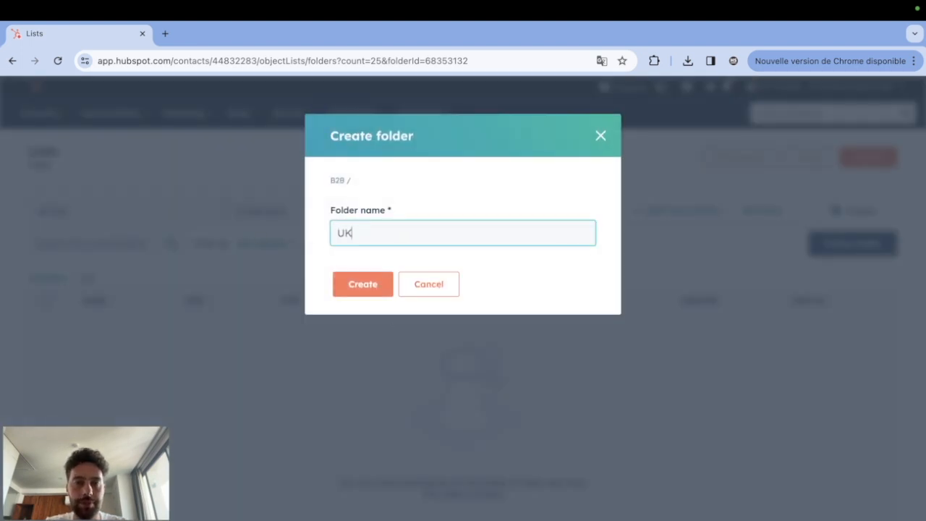
{"action": "left_click", "coordinate": [377, 293]}
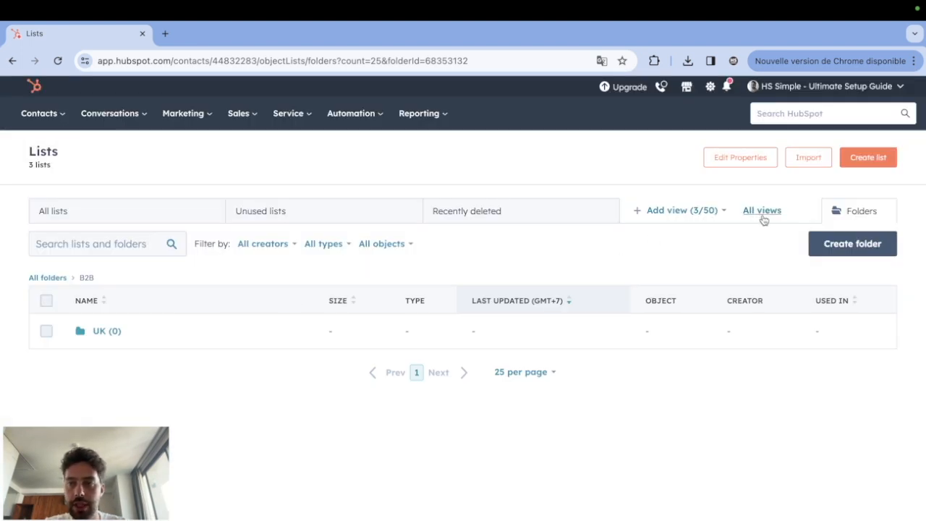
Create two more subfolders named FR and ES inside the B2B folder.
{"action": "left_click", "coordinate": [821, 245]}
{"action": "left_click", "coordinate": [395, 232]}
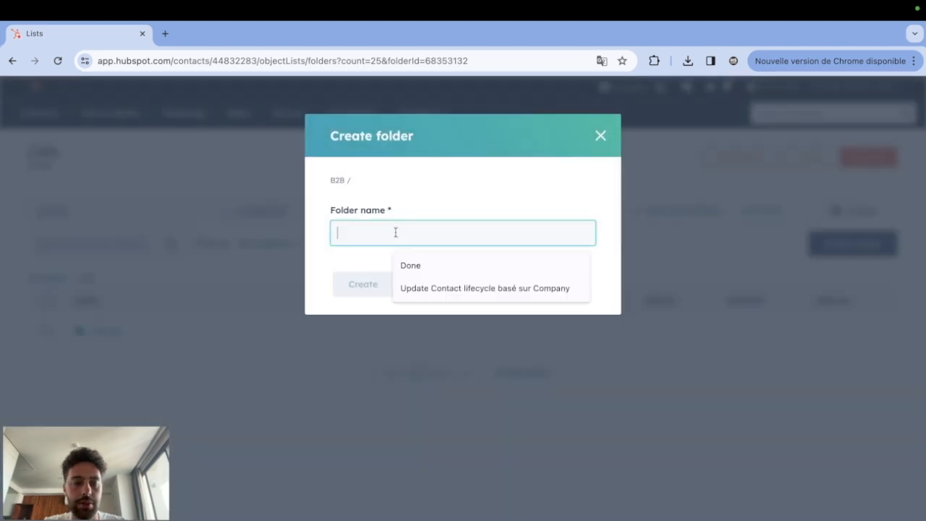
{"action": "type", "text": "FR"}
{"action": "left_click", "coordinate": [360, 281]}
{"action": "left_click", "coordinate": [827, 246]}
{"action": "left_click", "coordinate": [365, 237]}
{"action": "type", "text": "ES"}
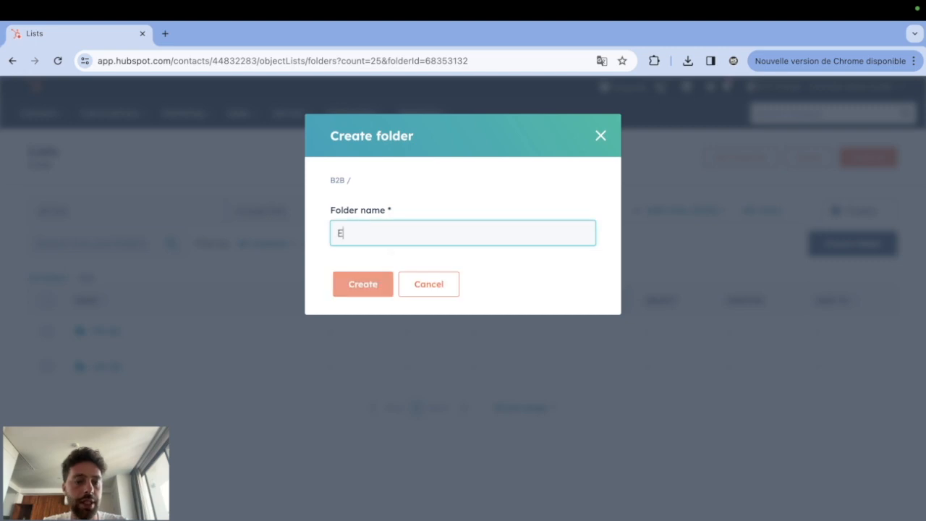
{"action": "left_click", "coordinate": [361, 289]}
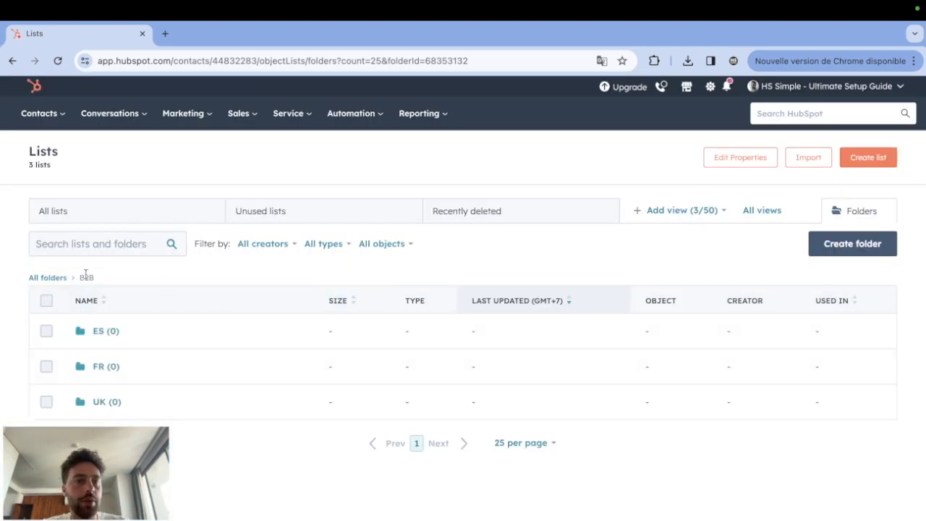
Open the B2C folder from the top-level folders and create a subfolder named UK inside it.
{"action": "left_click", "coordinate": [59, 277]}
{"action": "left_click", "coordinate": [104, 367]}
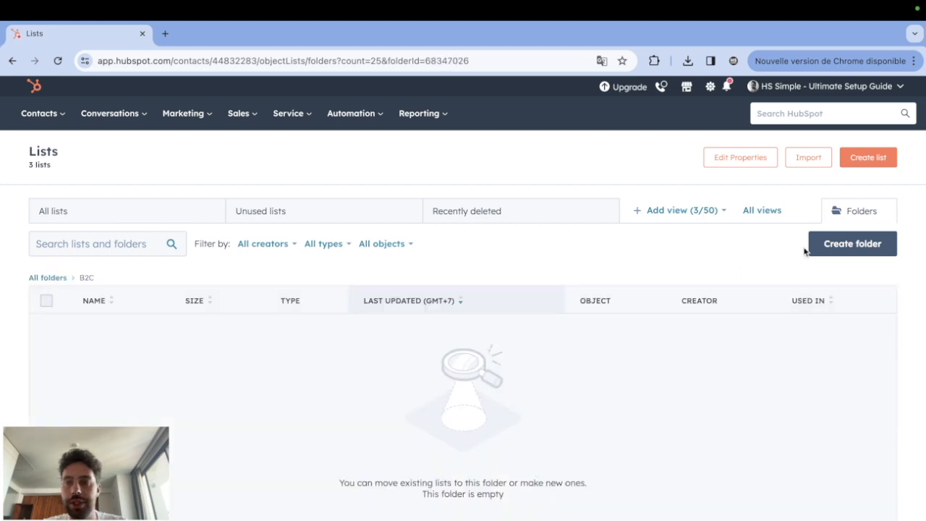
{"action": "left_click", "coordinate": [809, 249]}
{"action": "left_click", "coordinate": [367, 233]}
{"action": "type", "text": "UK"}
{"action": "left_click", "coordinate": [343, 281]}
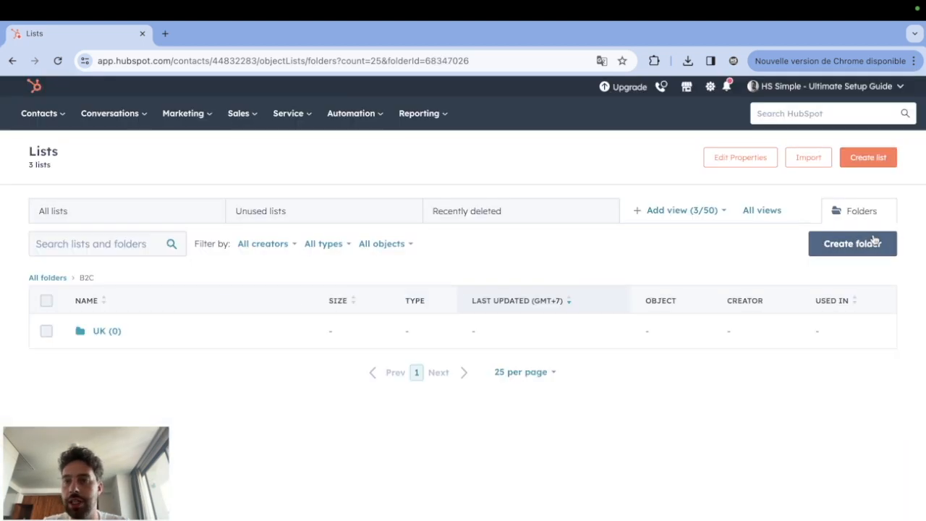
Create two more subfolders named FR and ES inside the B2C folder.
{"action": "left_click", "coordinate": [873, 241]}
{"action": "left_click", "coordinate": [361, 225]}
{"action": "type", "text": "FR"}
{"action": "left_click", "coordinate": [357, 298]}
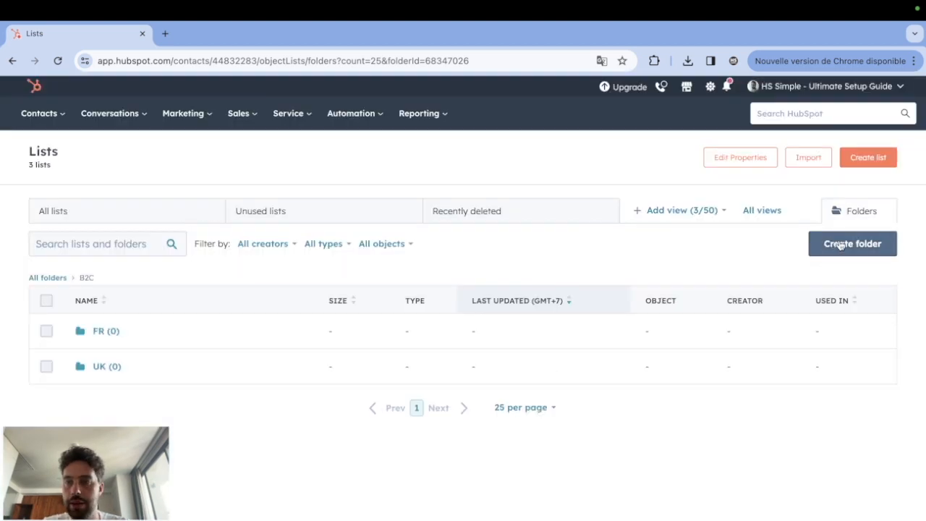
{"action": "left_click", "coordinate": [852, 243]}
{"action": "left_click", "coordinate": [367, 225]}
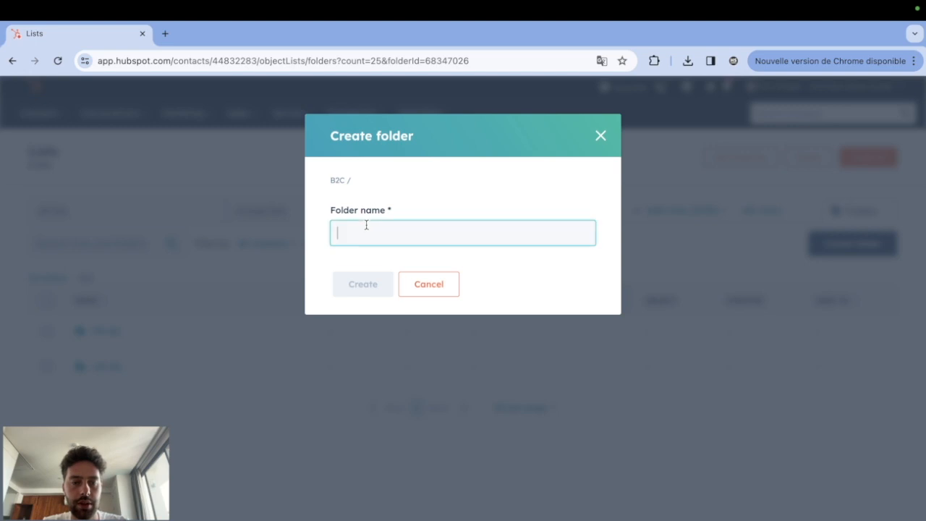
{"action": "type", "text": "ES"}
{"action": "left_click", "coordinate": [354, 284]}
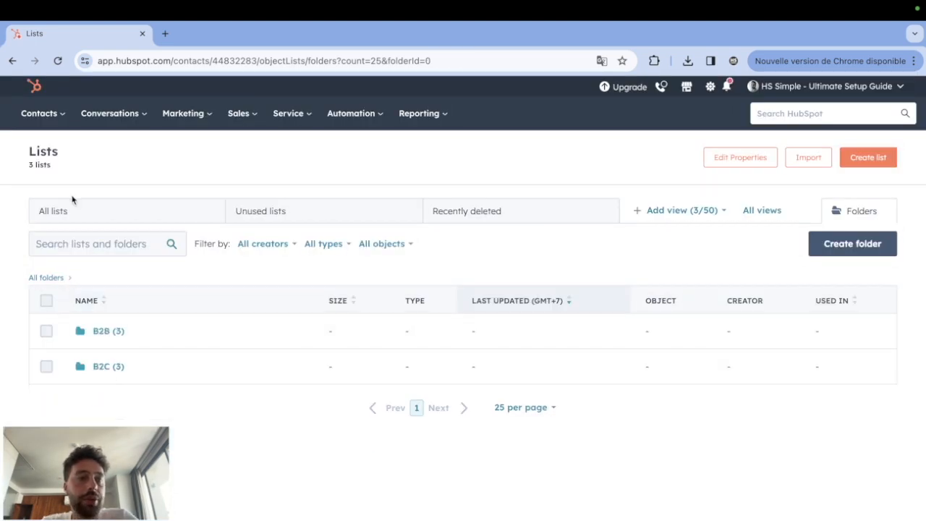
From the overview of all lists, move the list "B2C - FR - BMI>30" into the FR subfolder of B2C.
{"action": "left_click", "coordinate": [64, 207]}
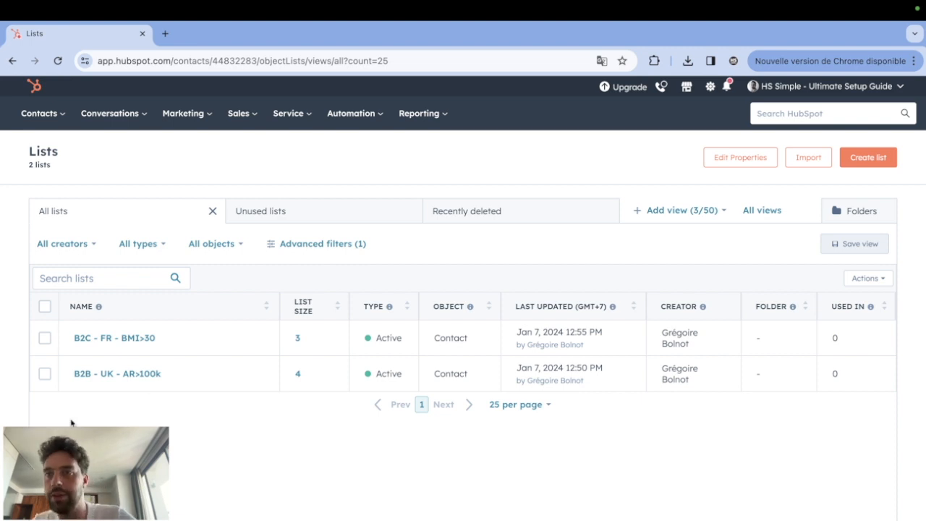
{"action": "mouse_move", "coordinate": [82, 341]}
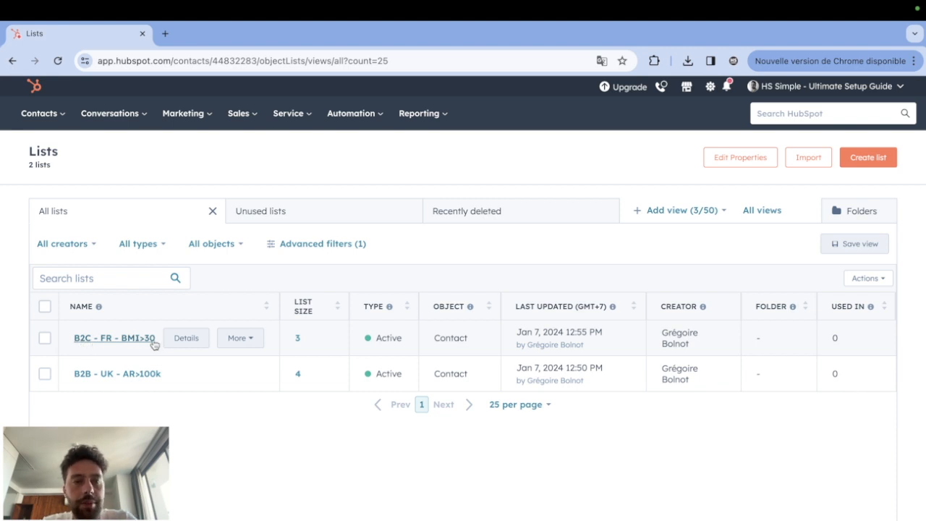
{"action": "left_click", "coordinate": [238, 340]}
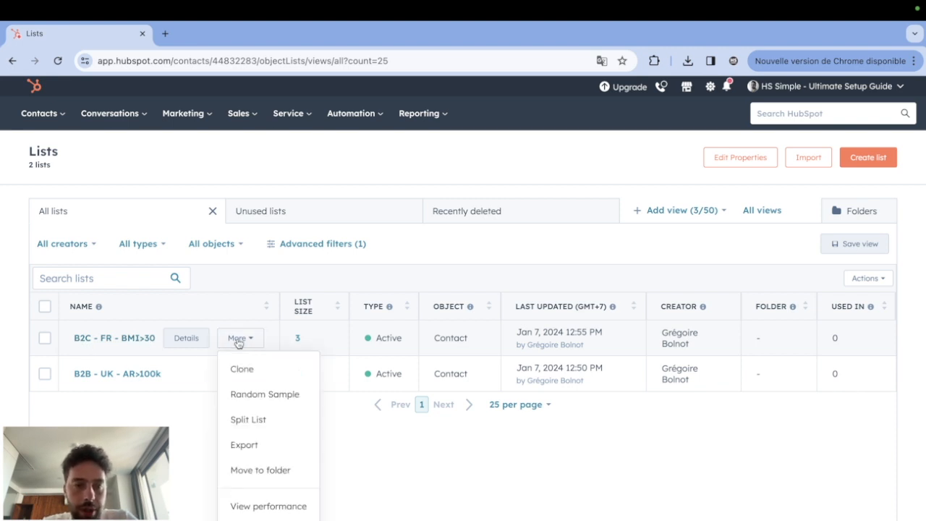
{"action": "left_click", "coordinate": [259, 470]}
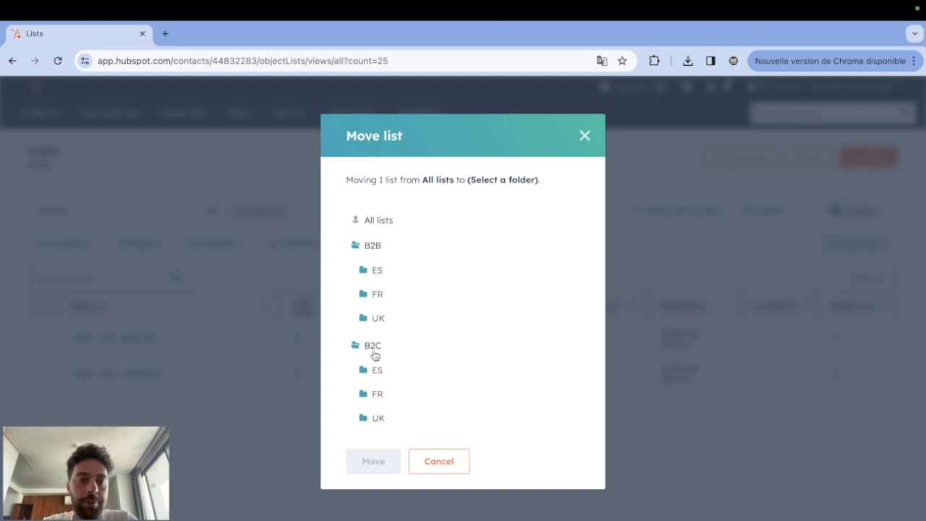
{"action": "left_click", "coordinate": [373, 396]}
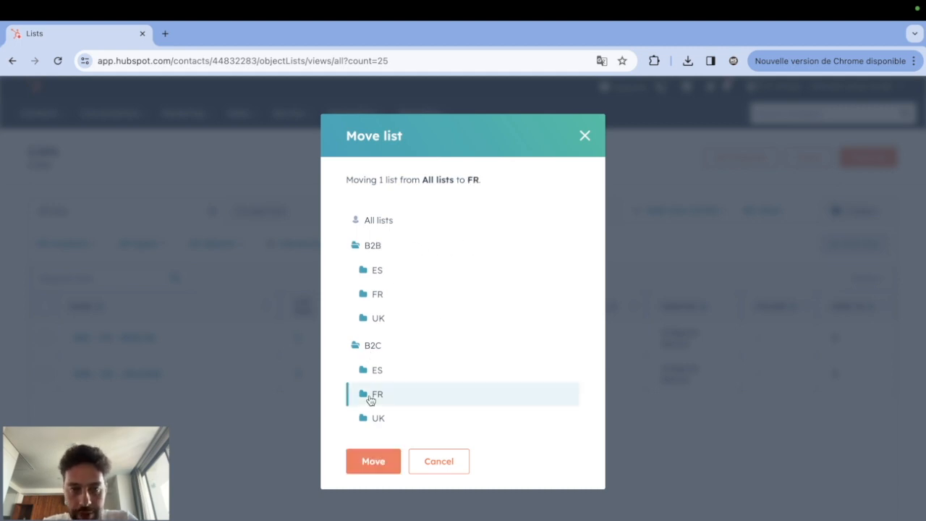
{"action": "left_click", "coordinate": [372, 462]}
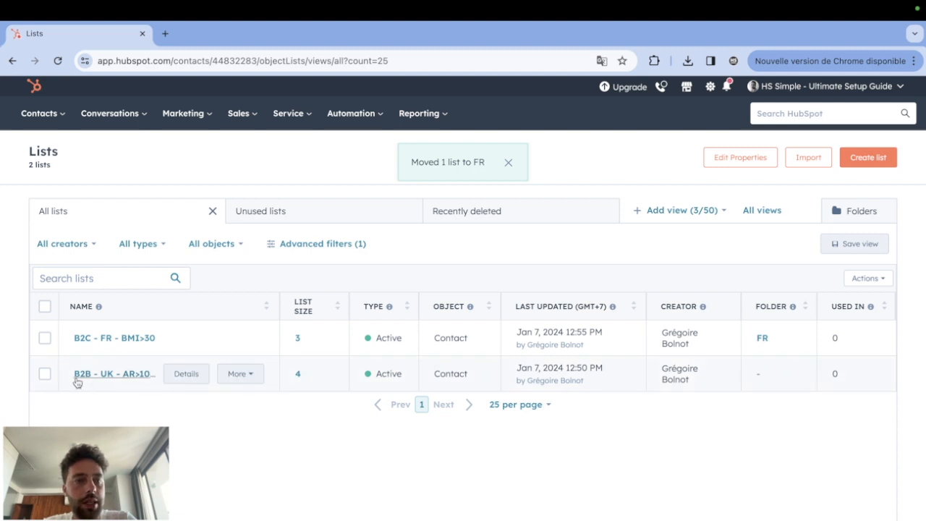
Move the list "B2B - UK - AR>100k" into the UK subfolder of B2B.
{"action": "left_click", "coordinate": [237, 373]}
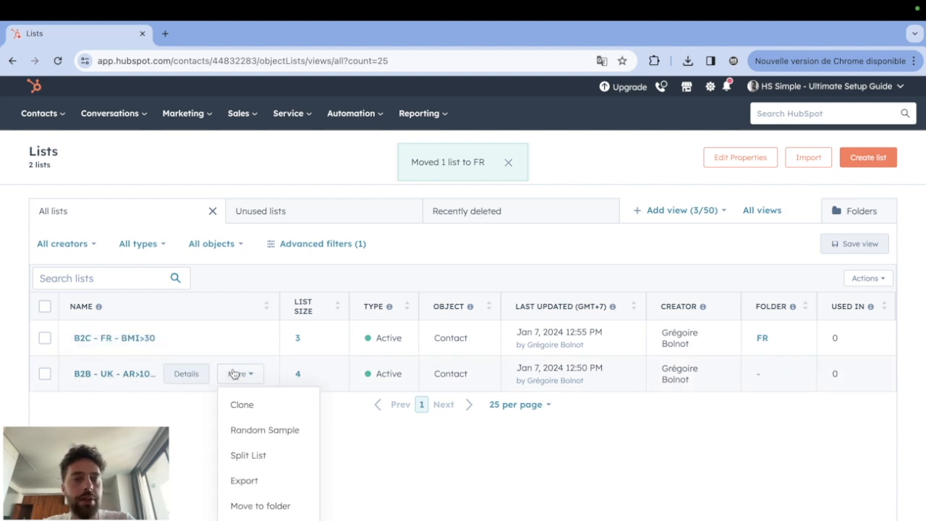
{"action": "left_click", "coordinate": [249, 506]}
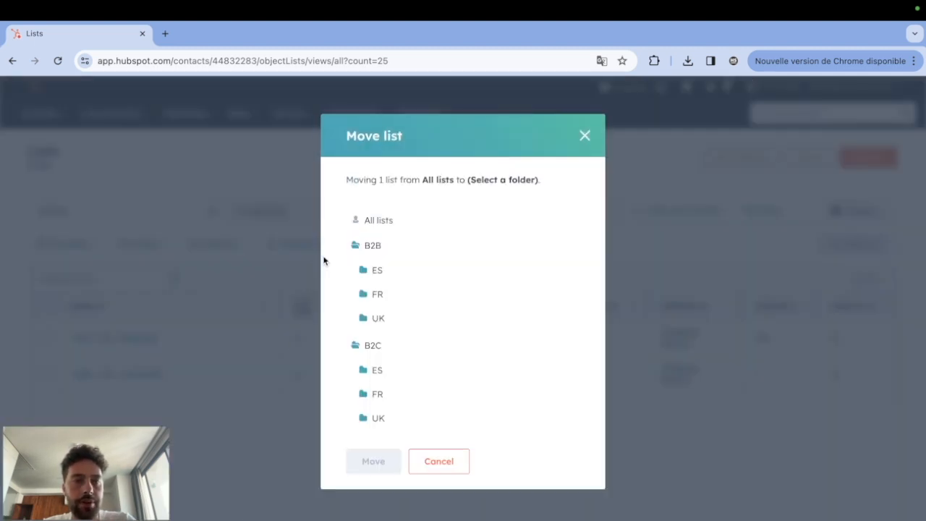
{"action": "left_click", "coordinate": [373, 324]}
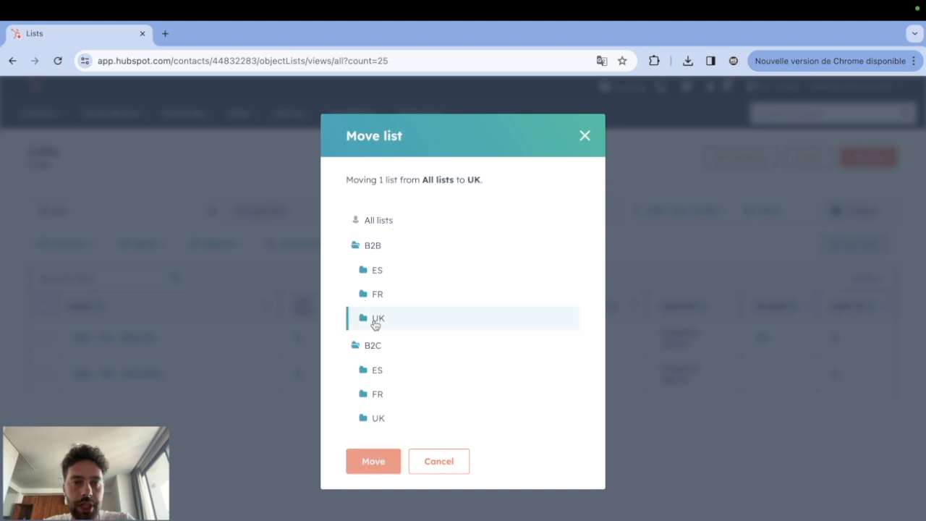
{"action": "left_click", "coordinate": [373, 464]}
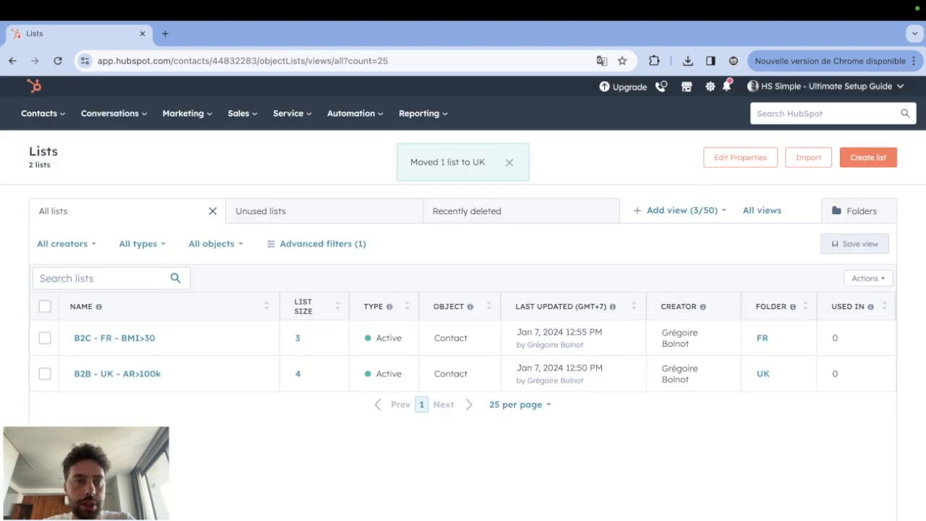
Return to the list folders and open the FR subfolder inside B2C to check its contents.
{"action": "left_click", "coordinate": [872, 212]}
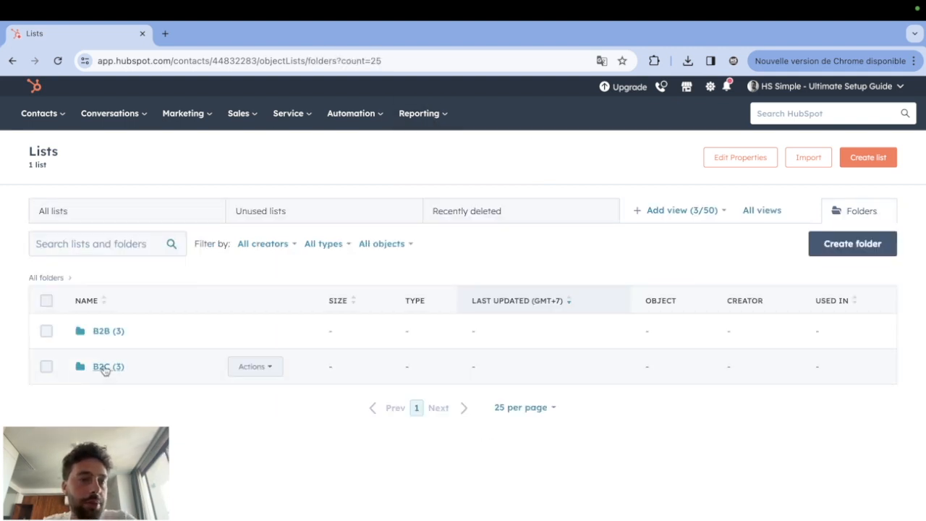
{"action": "left_click", "coordinate": [105, 368]}
{"action": "left_click", "coordinate": [104, 367]}
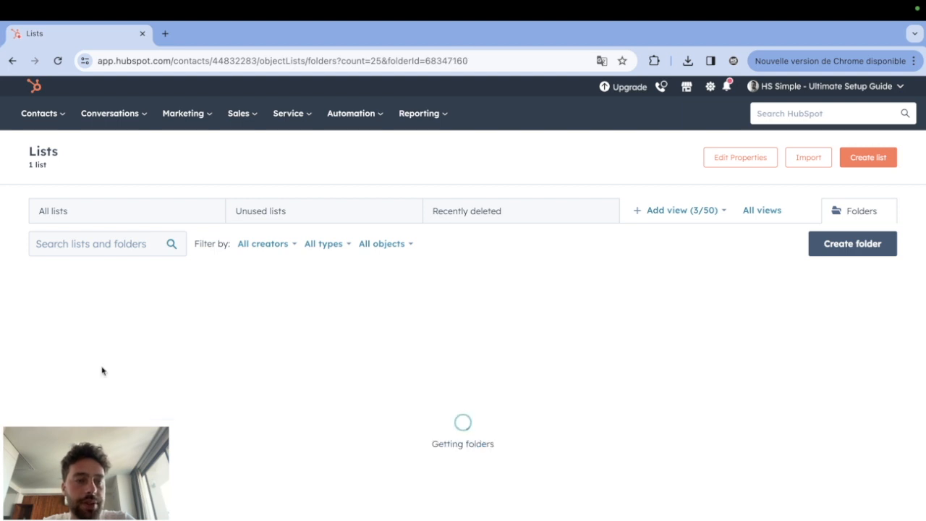